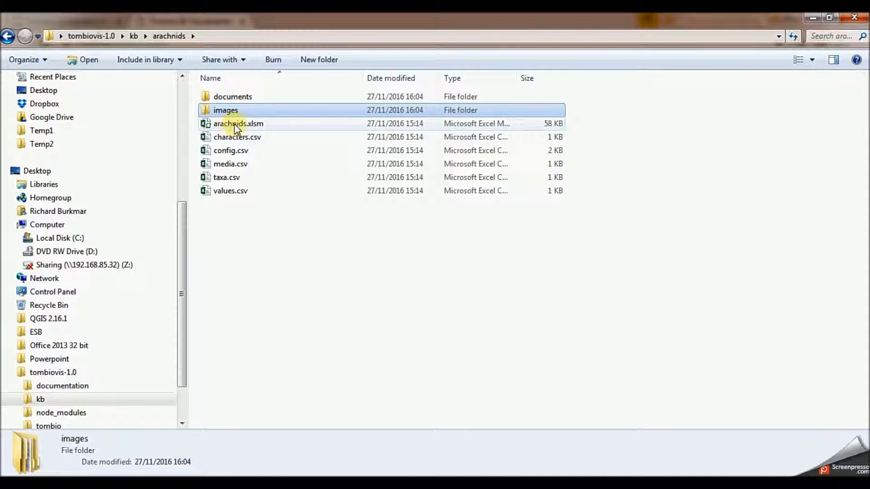
# Step: Look through the harvestmen, pseudoscorpions and spiders subfolders of the images folder to see which pictures they contain
pyautogui.click(237, 125)
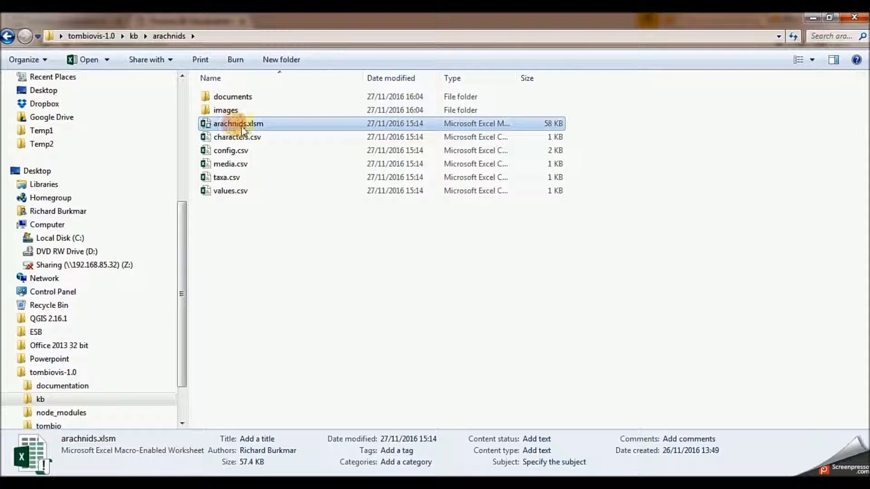
pyautogui.doubleClick(221, 111)
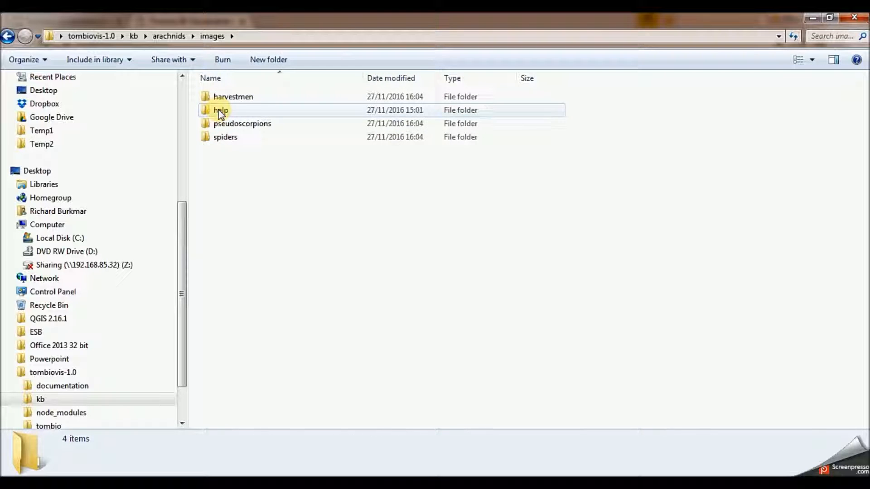
pyautogui.click(246, 97)
pyautogui.click(254, 127)
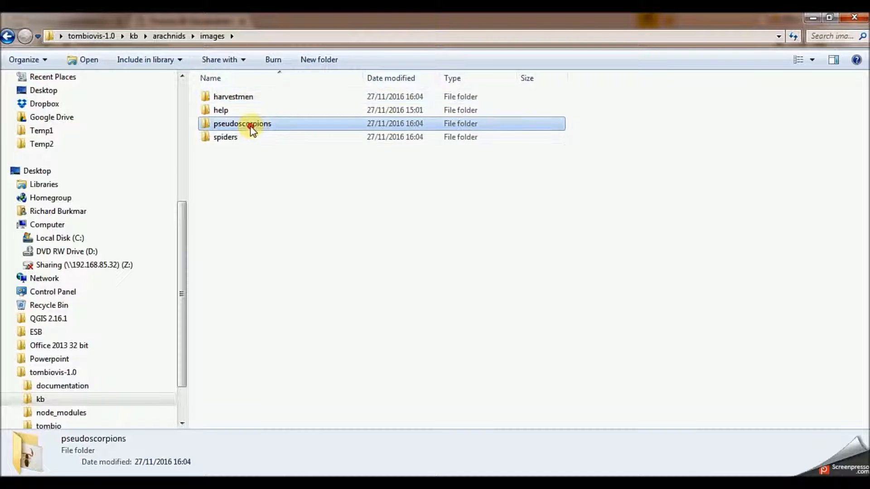
pyautogui.doubleClick(233, 98)
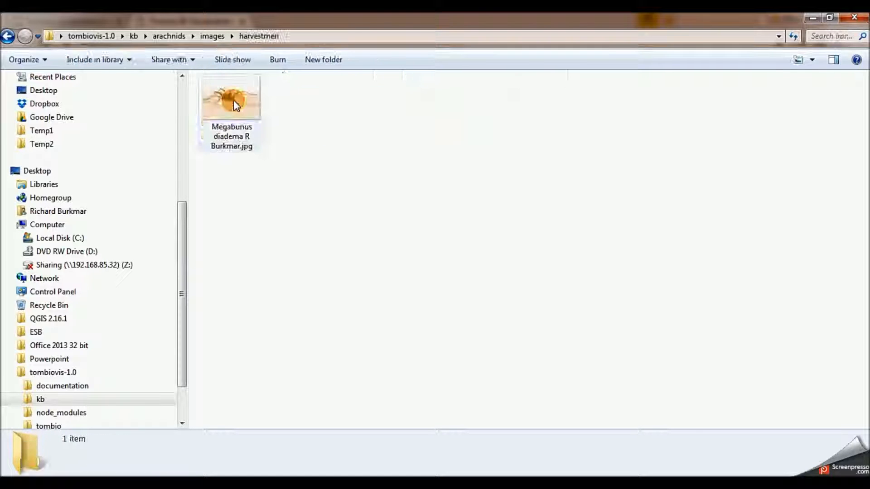
pyautogui.click(216, 36)
pyautogui.doubleClick(254, 125)
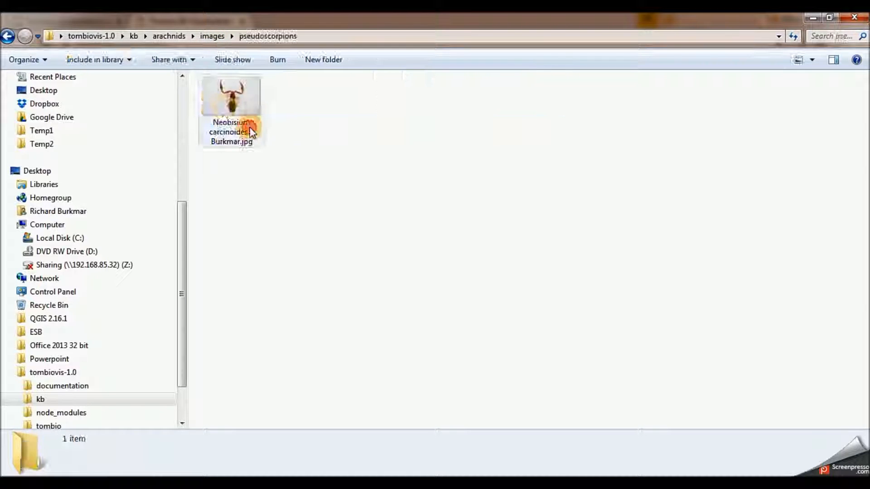
pyautogui.click(212, 36)
pyautogui.doubleClick(229, 135)
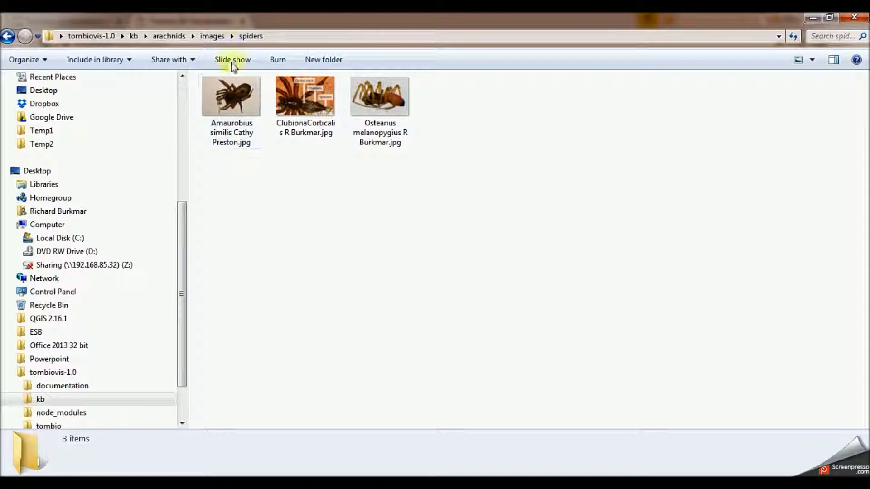
pyautogui.click(212, 37)
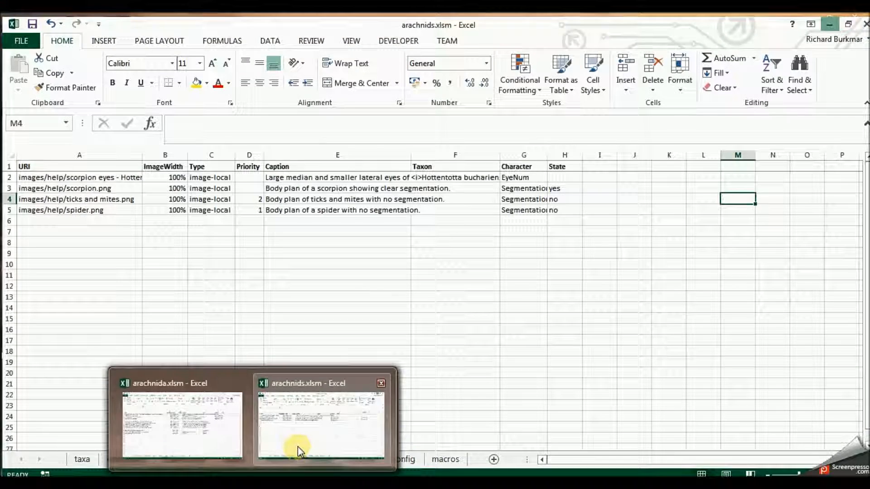
# Step: Copy the file name, without its extension, of the Megabunus diadema picture in the harvestmen image folder
pyautogui.click(297, 447)
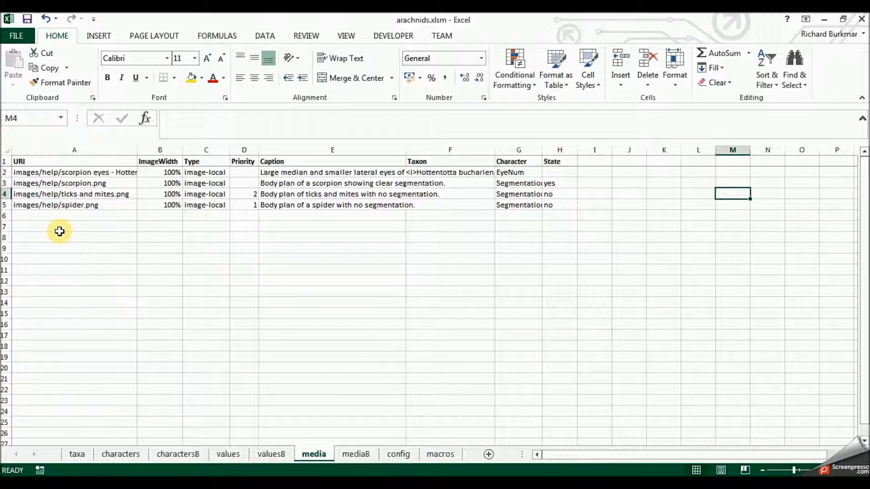
pyautogui.click(135, 485)
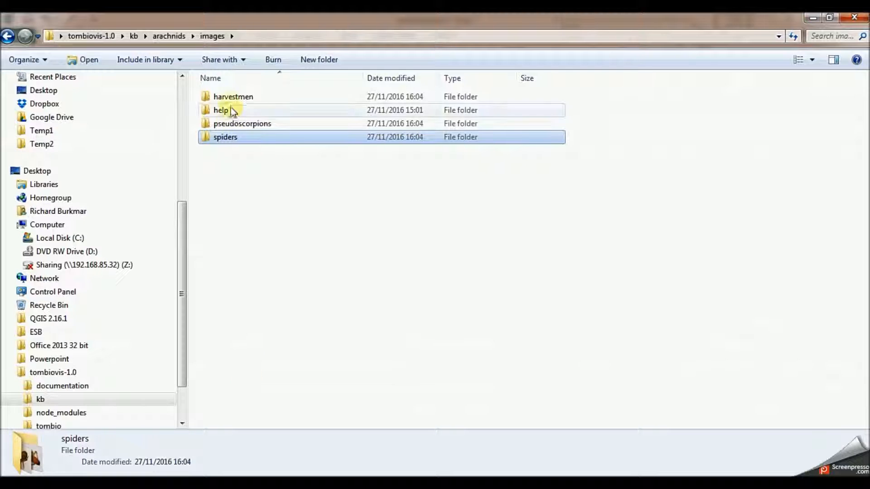
pyautogui.click(234, 95)
pyautogui.doubleClick(234, 96)
pyautogui.click(232, 147)
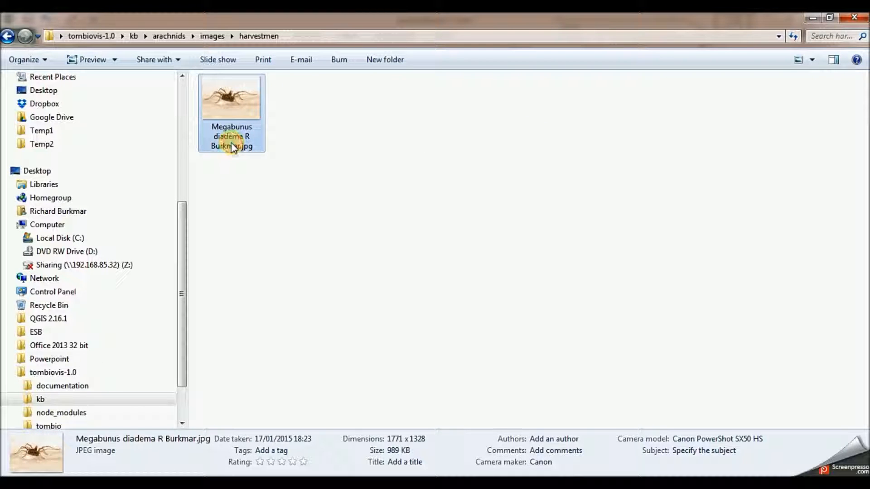
pyautogui.click(232, 146)
pyautogui.hotkey('ctrl', 'c')
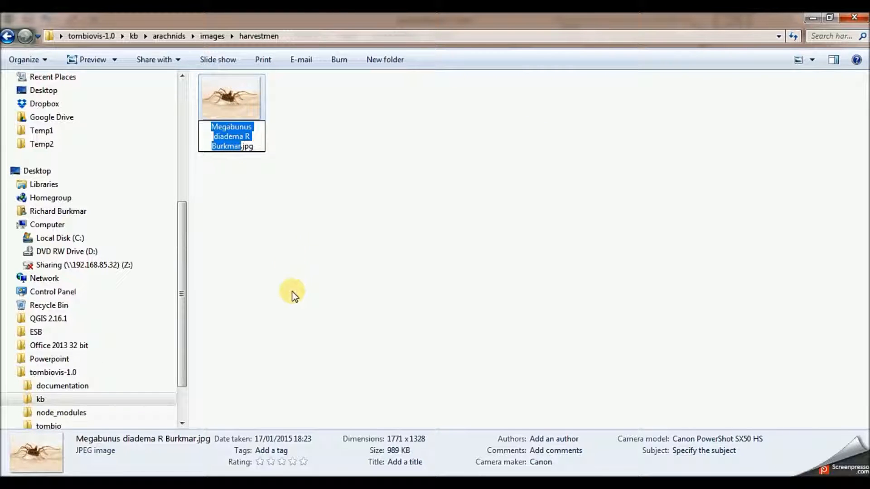
# Step: In the arachnids.xlsm media sheet, enter the harvestman image's URI in A7 as images/harvestmen/ plus the copied file name and .jpg
pyautogui.click(255, 485)
pyautogui.click(313, 453)
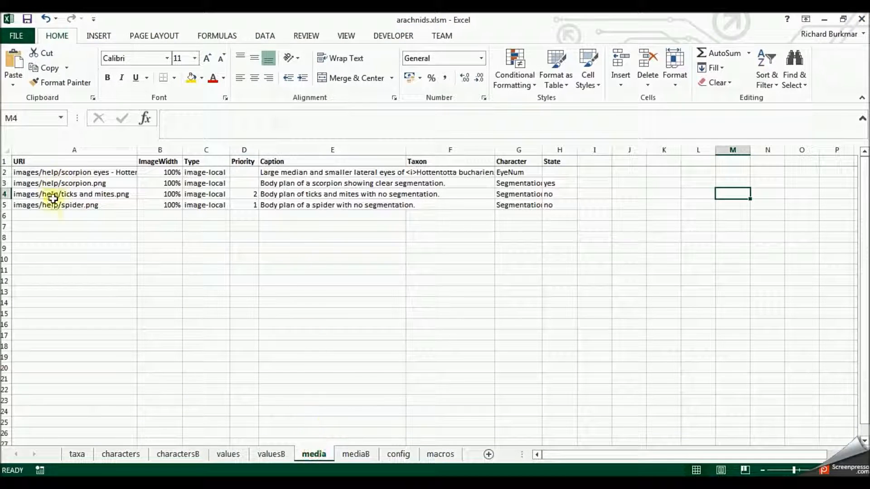
pyautogui.doubleClick(51, 216)
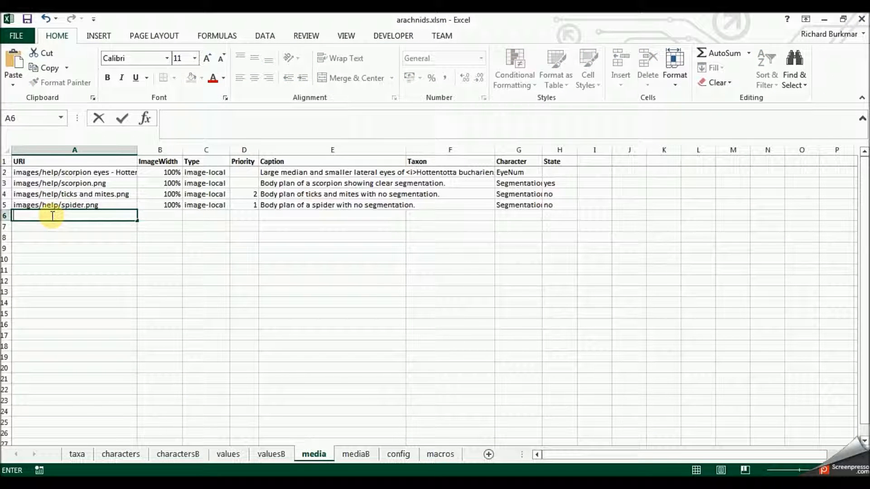
pyautogui.moveTo(132, 170); pyautogui.dragTo(100, 205)
pyautogui.click(65, 226)
pyautogui.write('images/harvestme')
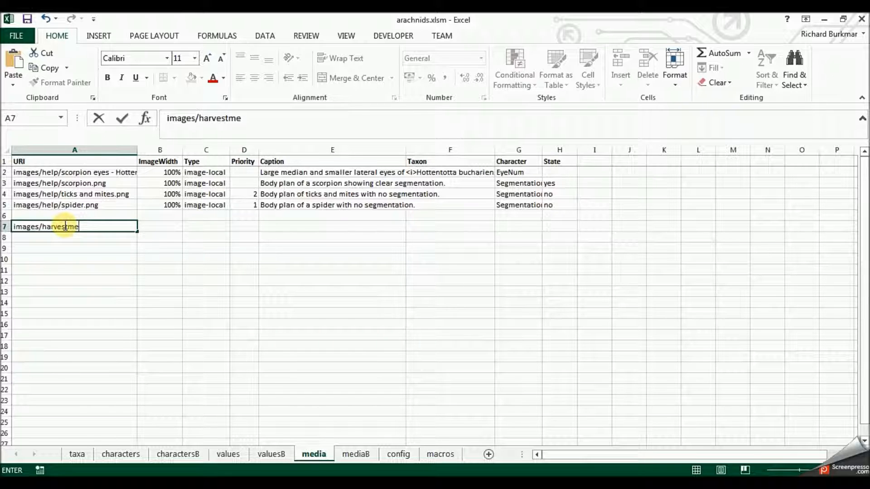
pyautogui.write('n/')
pyautogui.hotkey('ctrl', 'v')
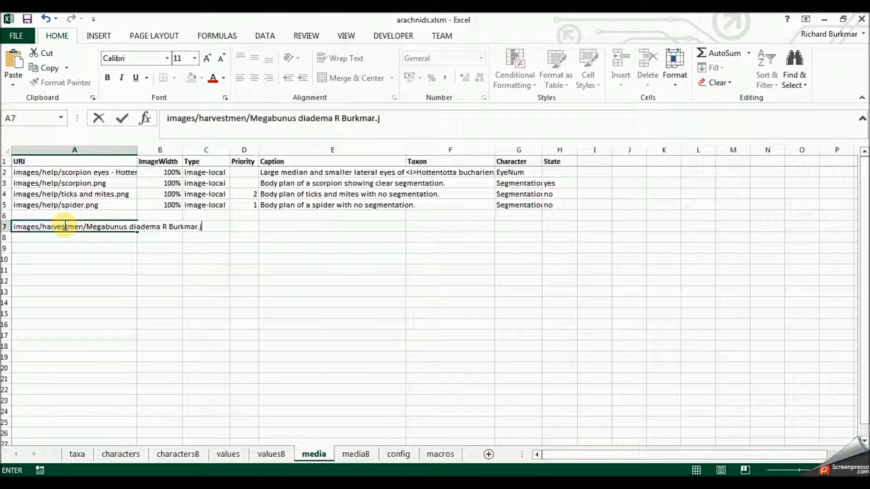
pyautogui.click(180, 253)
# Step: Fill the 100% image width and image-local type from row 5 down to row 7
pyautogui.moveTo(173, 205); pyautogui.dragTo(206, 226)
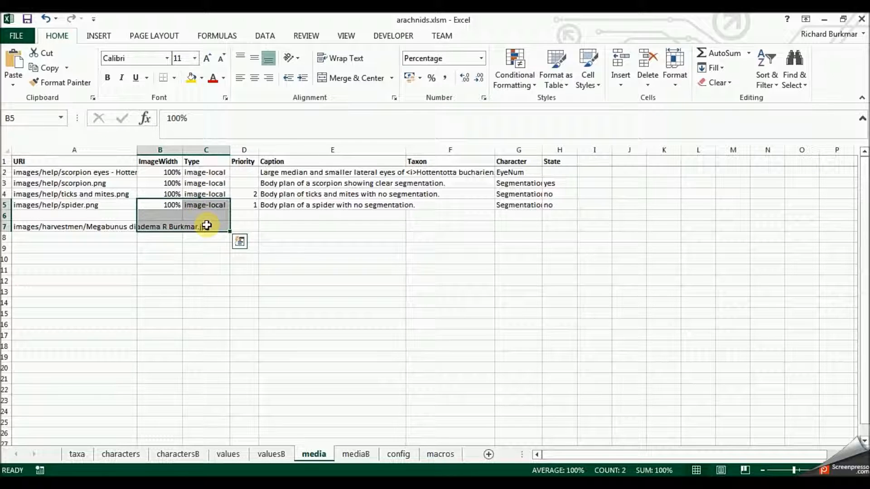
pyautogui.hotkey('ctrl', 'd')
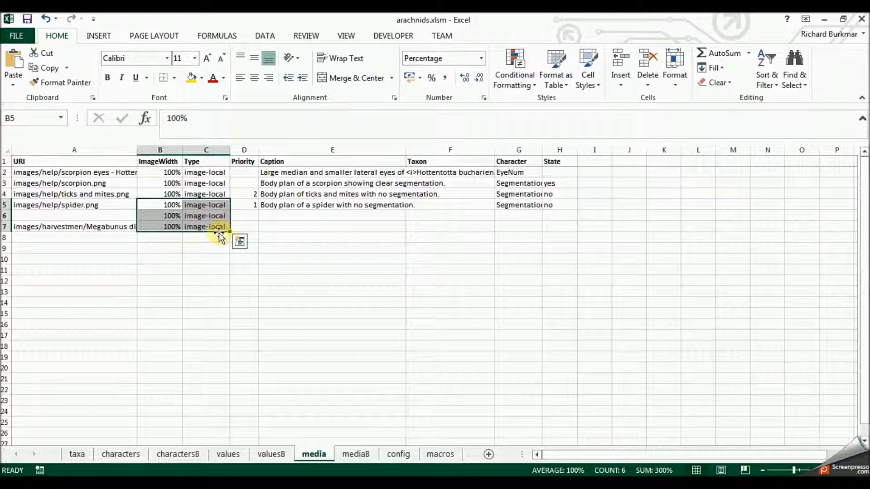
pyautogui.click(217, 235)
pyautogui.click(172, 225)
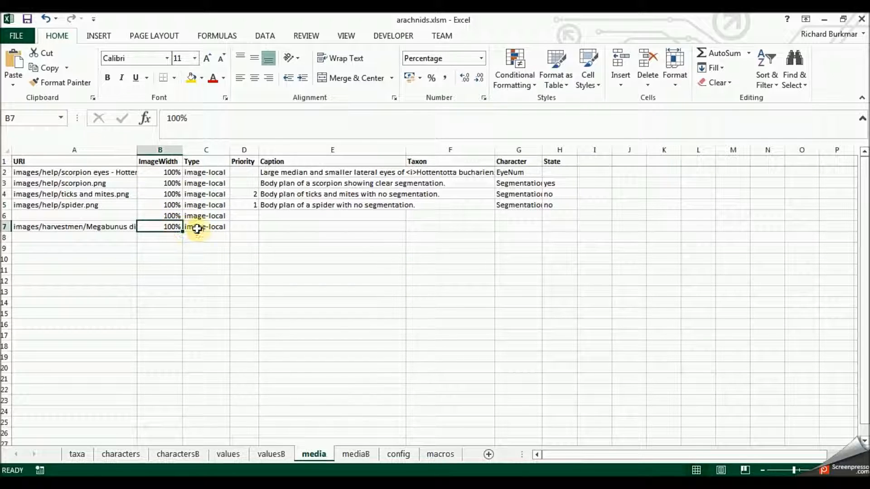
# Step: Copy the species and photographer text from the URI in A7 into the caption cell E7
pyautogui.click(287, 228)
pyautogui.doubleClick(282, 228)
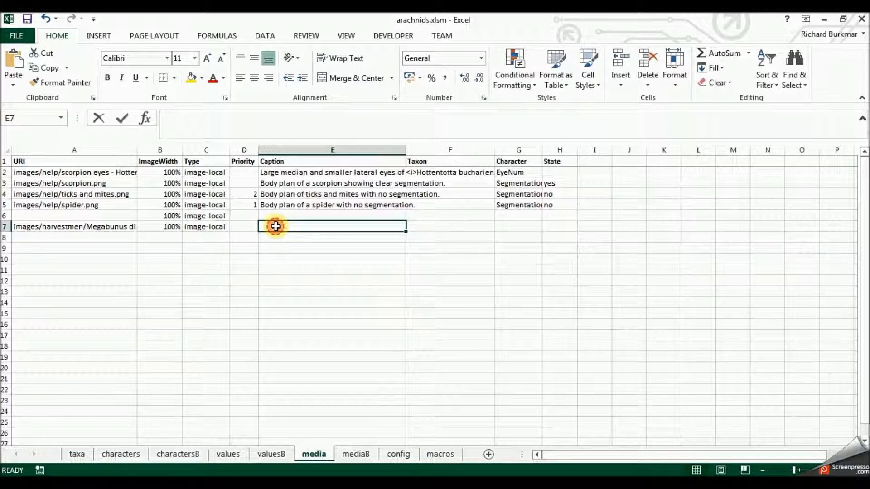
pyautogui.click(122, 226)
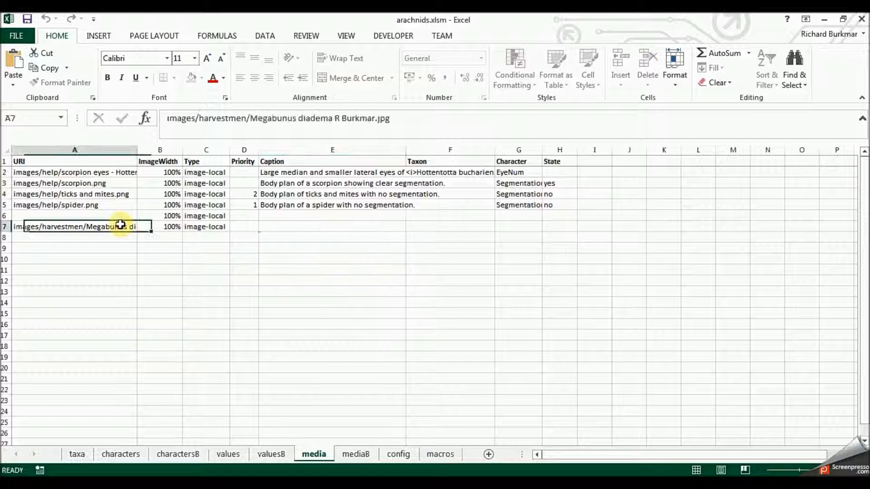
pyautogui.moveTo(250, 118); pyautogui.dragTo(374, 114)
pyautogui.hotkey('ctrl', 'c')
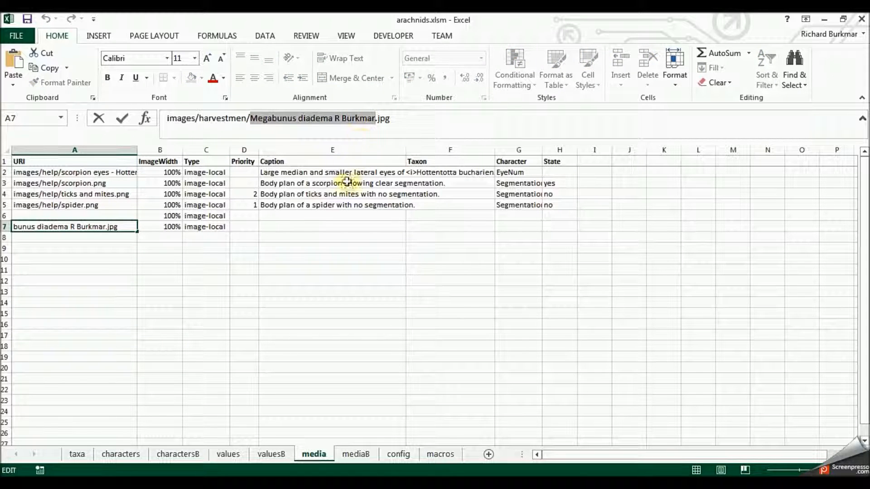
pyautogui.click(284, 226)
pyautogui.doubleClick(285, 226)
pyautogui.hotkey('ctrl', 'v')
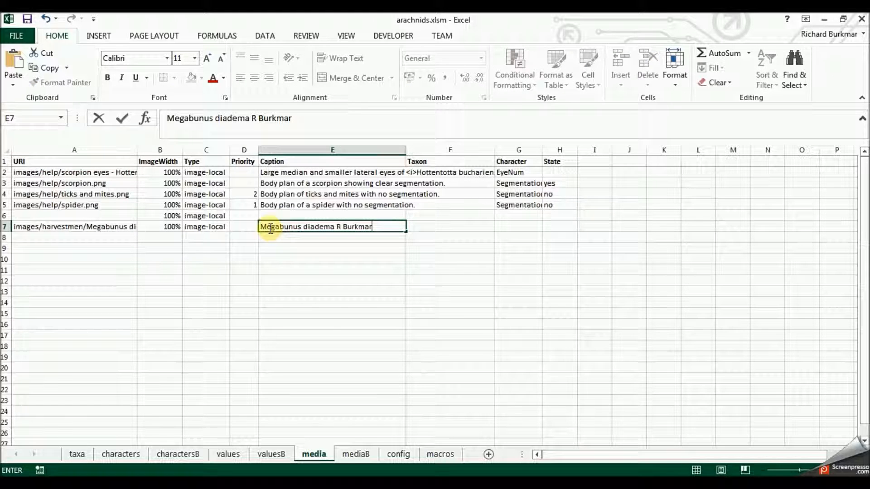
# Step: Wrap Megabunus diadema in <i></i> tags and insert &copy; before the photographer's name in the E7 caption
pyautogui.click(263, 227)
pyautogui.write('<')
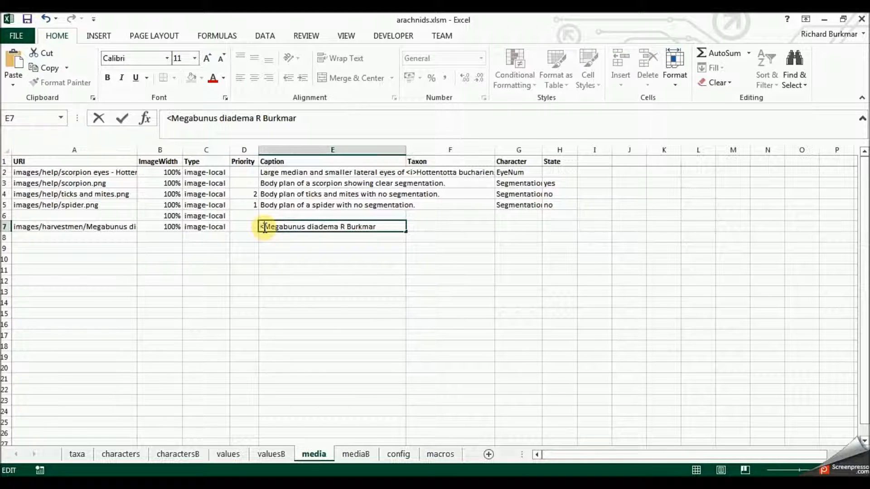
pyautogui.write('i>')
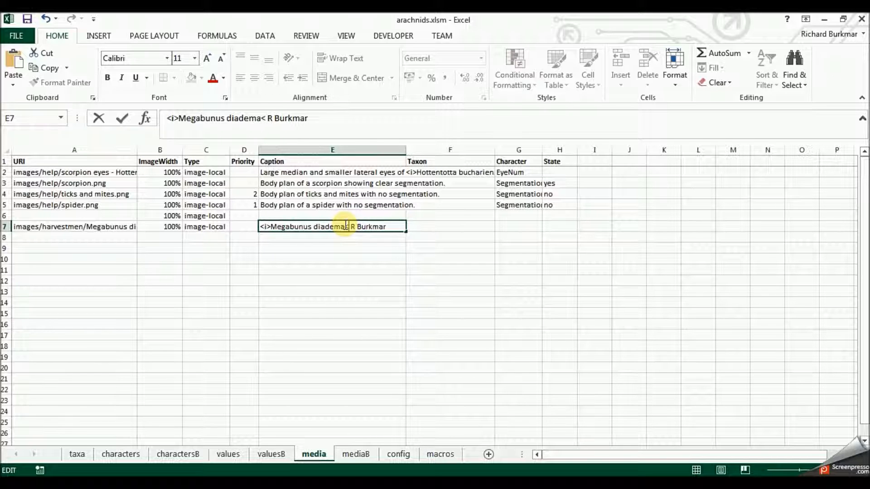
pyautogui.write('/i>')
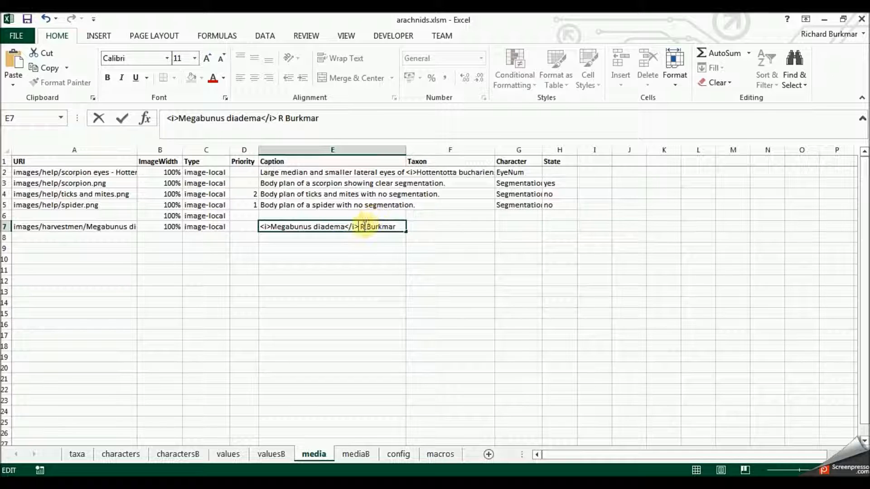
pyautogui.write('& copy')
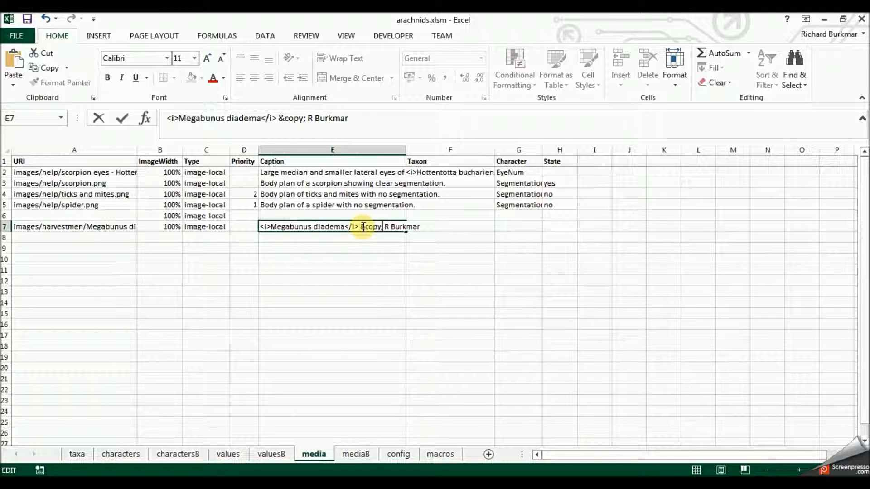
pyautogui.write(';')
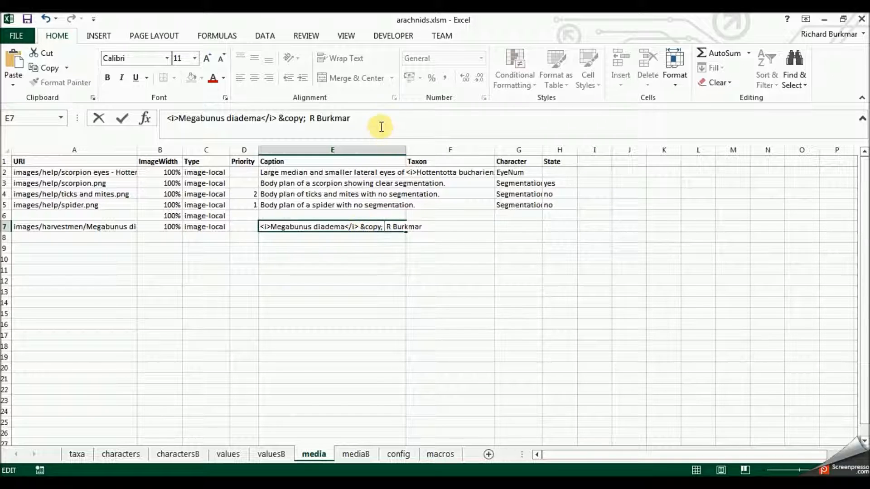
pyautogui.click(453, 248)
# Step: Enter Havestmen as the taxon in F7 and check the taxon names on the taxa sheet
pyautogui.click(455, 224)
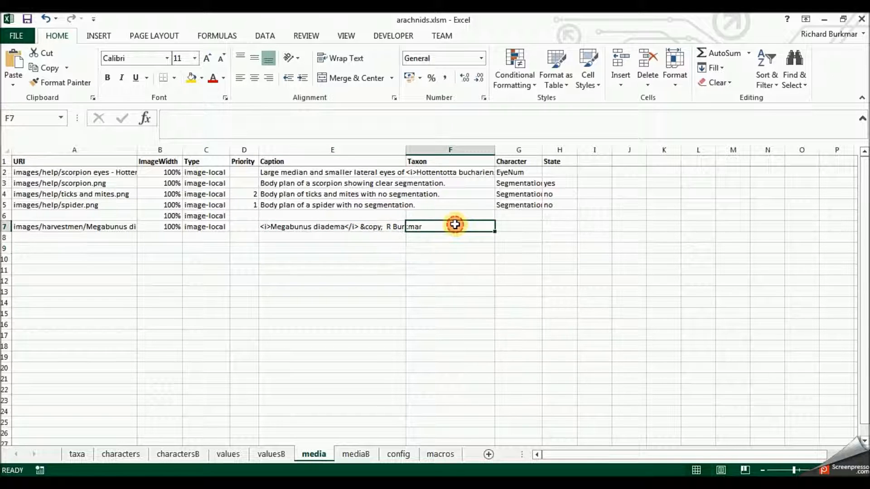
pyautogui.moveTo(512, 161); pyautogui.dragTo(518, 198)
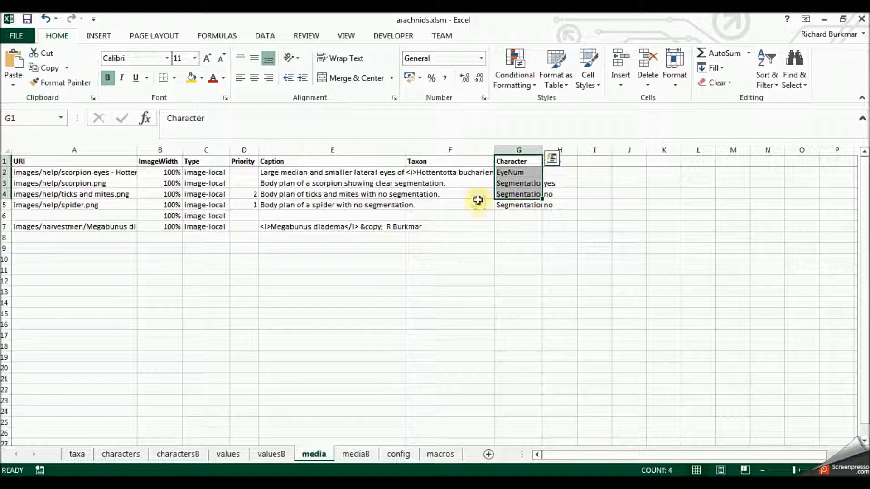
pyautogui.click(426, 226)
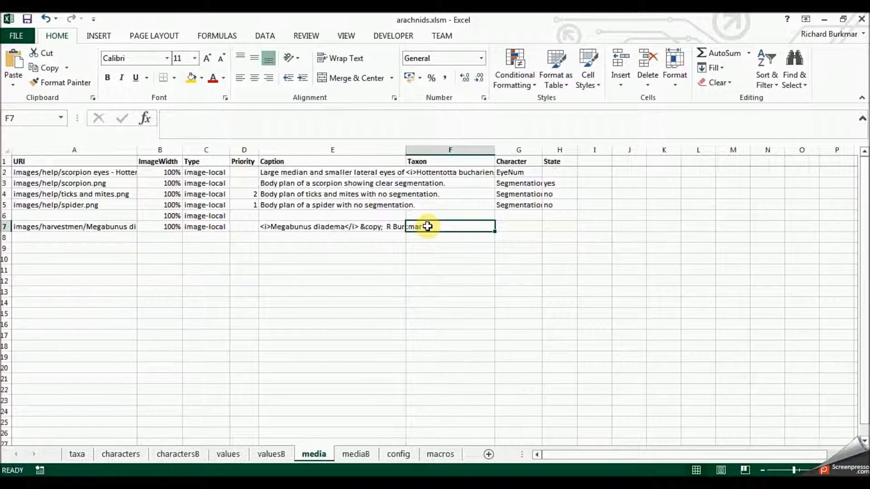
pyautogui.write('Havestmen')
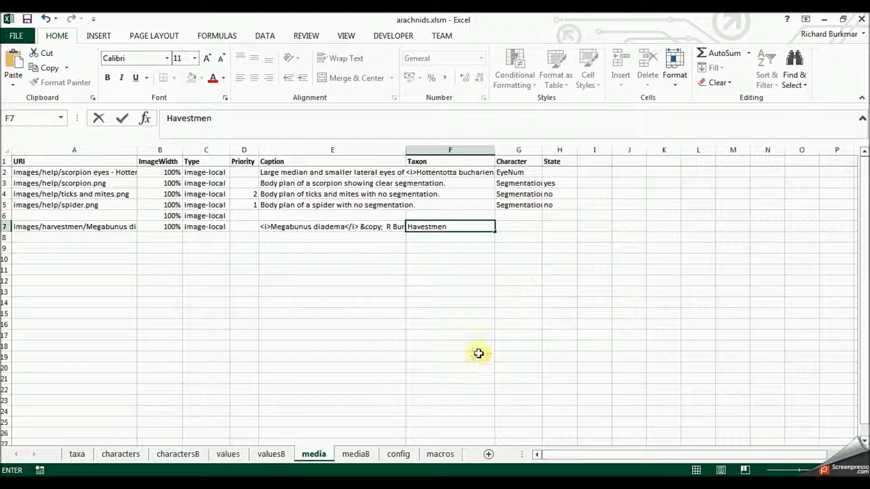
pyautogui.click(76, 454)
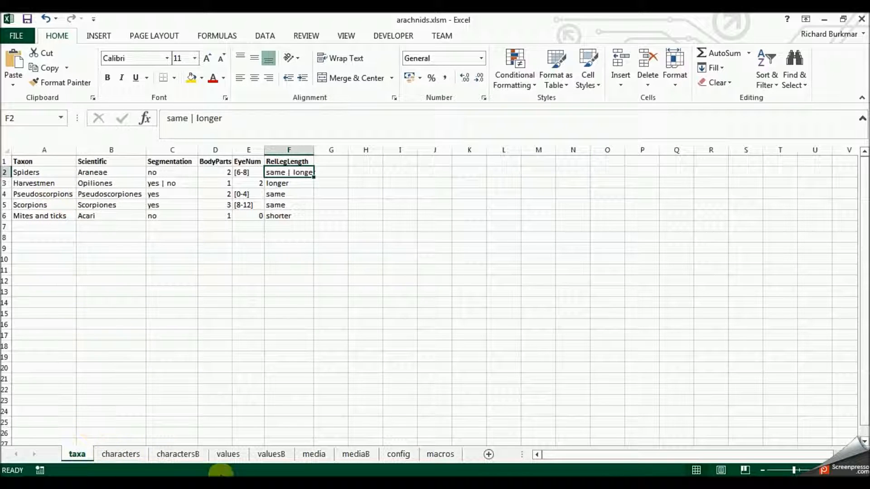
pyautogui.click(313, 454)
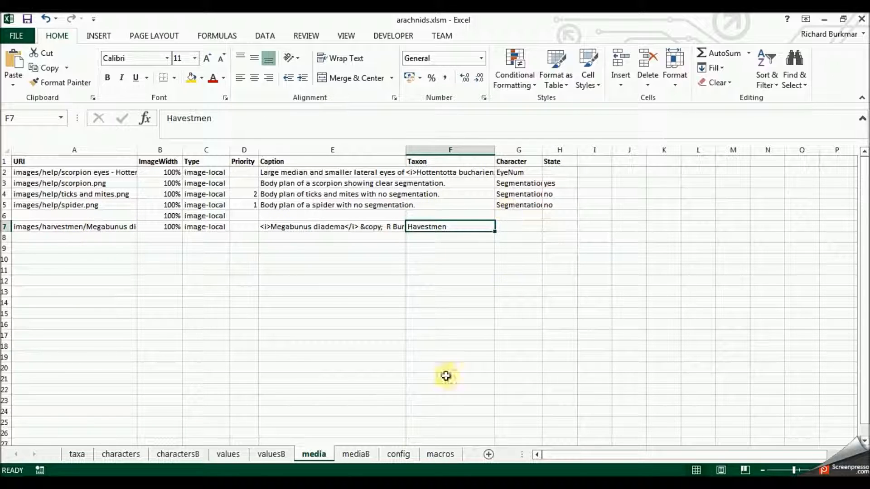
# Step: Run the macro from the macros sheet and reload the two-column key on the Tom.bio ID Visualisation page in the browser
pyautogui.click(446, 458)
pyautogui.click(65, 208)
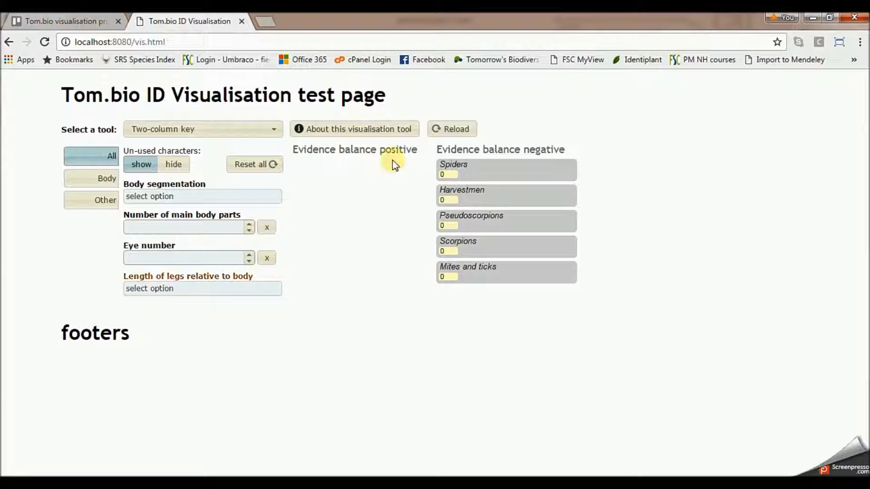
pyautogui.click(446, 129)
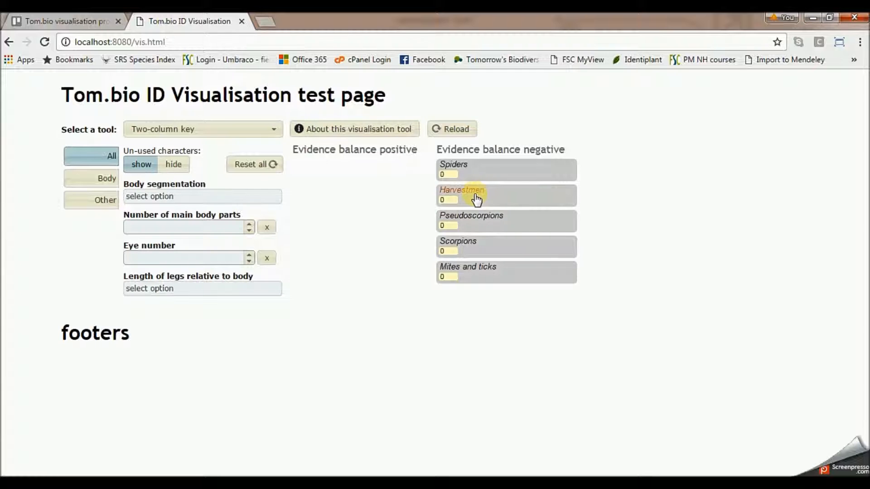
# Step: Switch to the arachnids.xlsm workbook in Excel and correct the taxon in F7 of the media sheet to Harvestmen
pyautogui.click(330, 484)
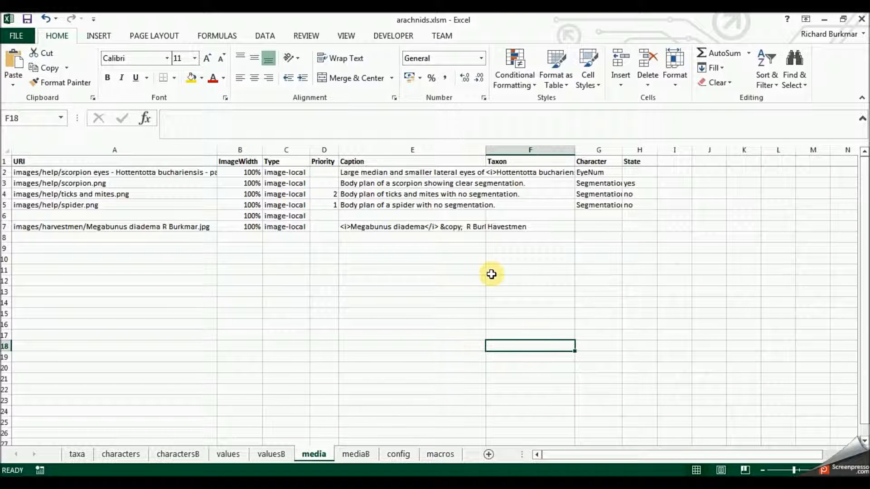
pyautogui.doubleClick(500, 226)
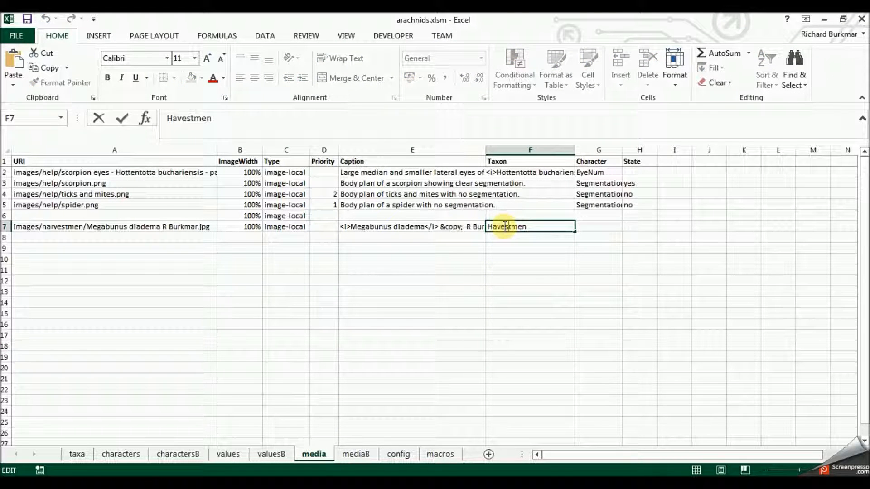
pyautogui.click(497, 225)
pyautogui.write('r')
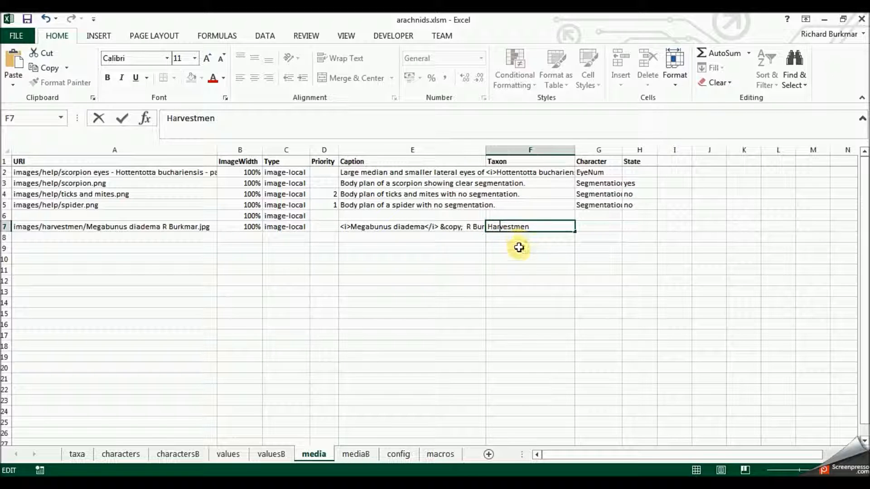
pyautogui.click(519, 250)
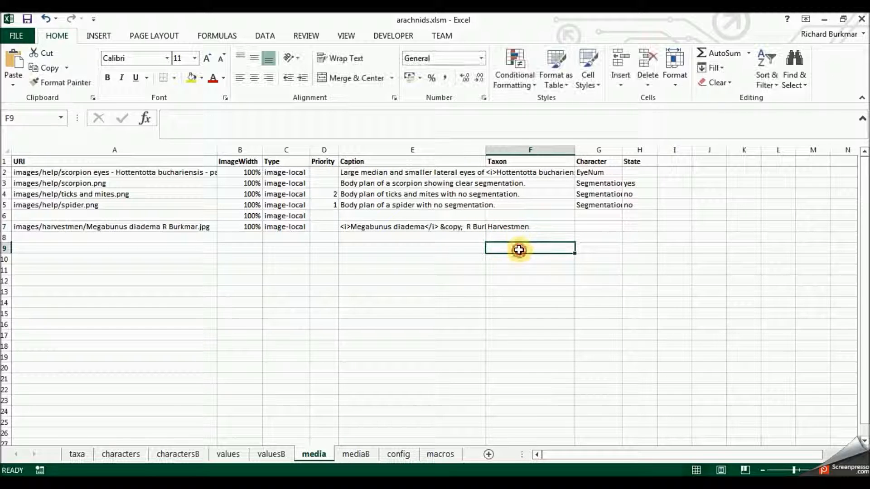
# Step: Save the worksheets as CSV files and reload the visualisation page in the browser to expand the Harvestmen image in the two-column key
pyautogui.click(453, 455)
pyautogui.click(92, 209)
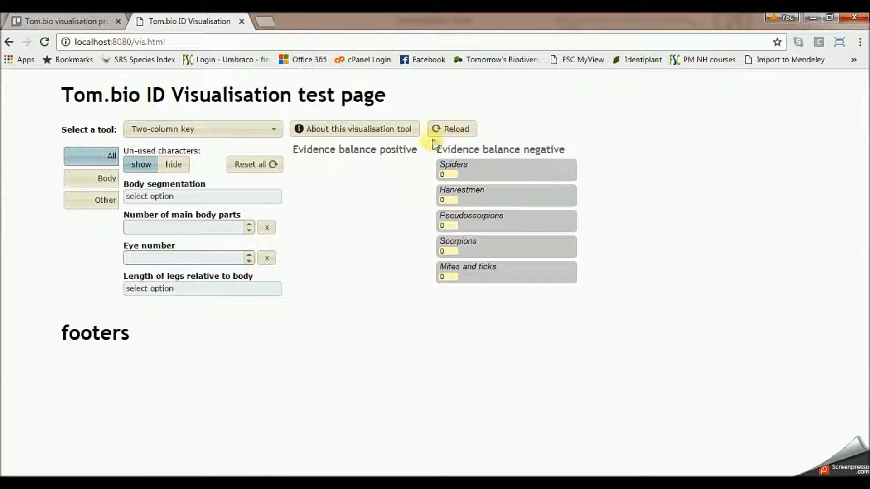
pyautogui.click(438, 130)
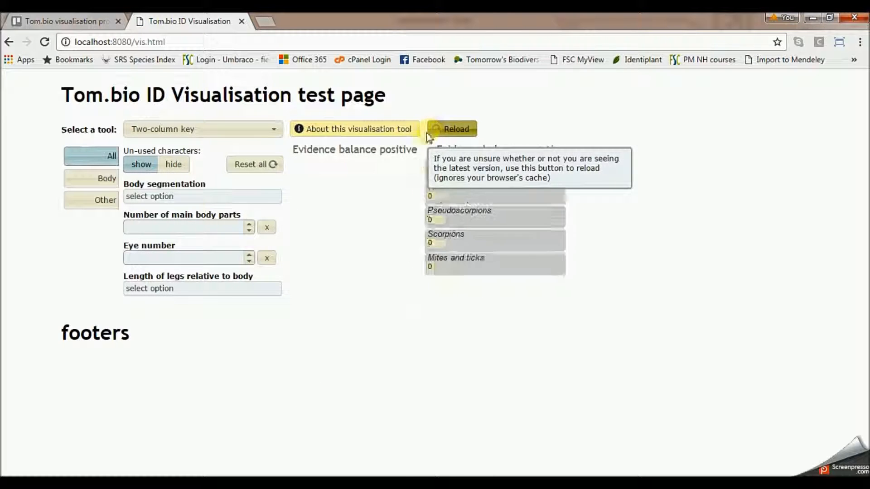
pyautogui.click(536, 196)
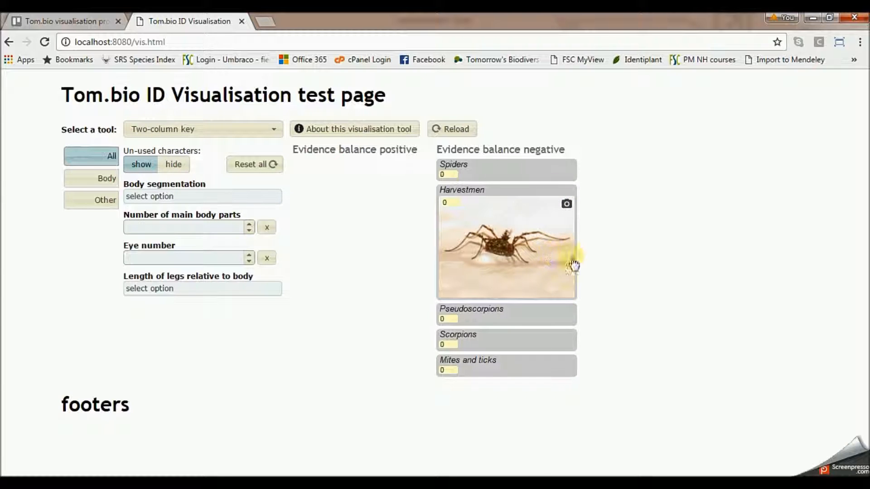
# Step: Switch to the single-column key and inspect the Harvestmen image enlarged and zoomed in, closing it when done
pyautogui.click(195, 131)
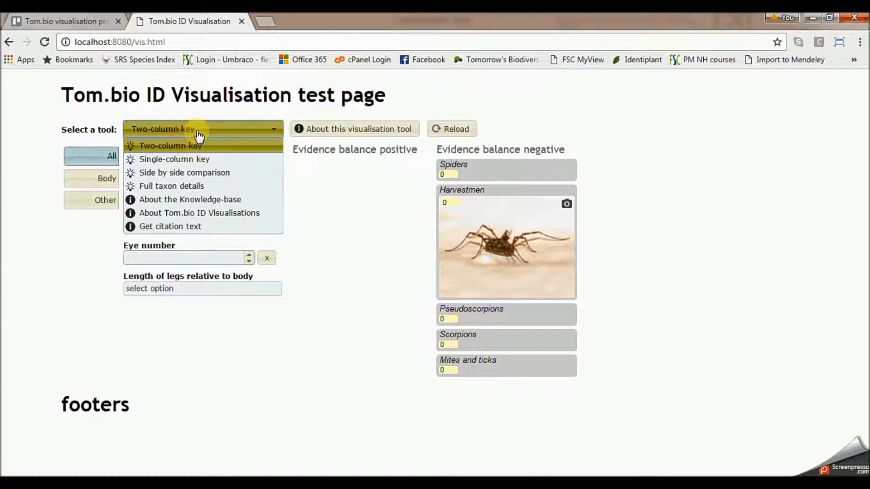
pyautogui.click(187, 161)
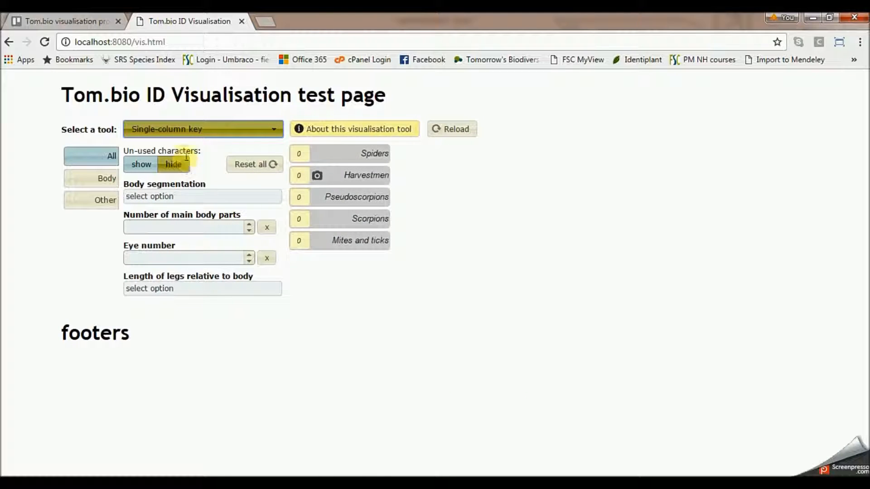
pyautogui.click(316, 176)
pyautogui.moveTo(535, 359); pyautogui.dragTo(693, 445)
pyautogui.scroll(3, 453, 285)
pyautogui.scroll(4, 454, 285)
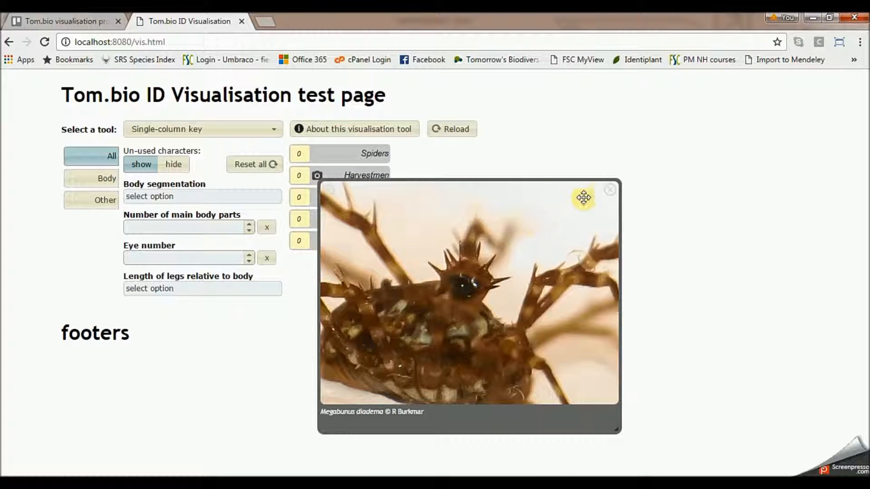
pyautogui.click(613, 189)
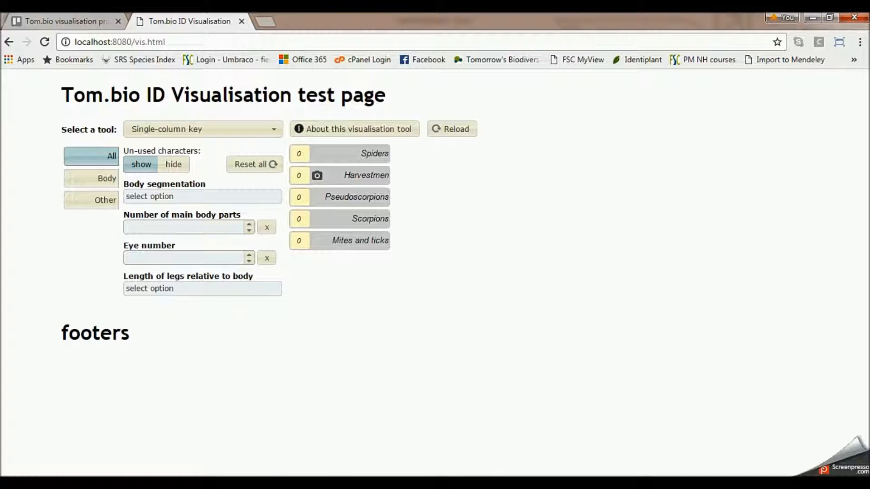
# Step: Back in Excel, copy the Neobisium carcinoides, Amaurobius similis, Clubiona corticalis and Ostearius melanopygius image rows into the media sheet from A8
pyautogui.moveTo(253, 482)
pyautogui.click(230, 435)
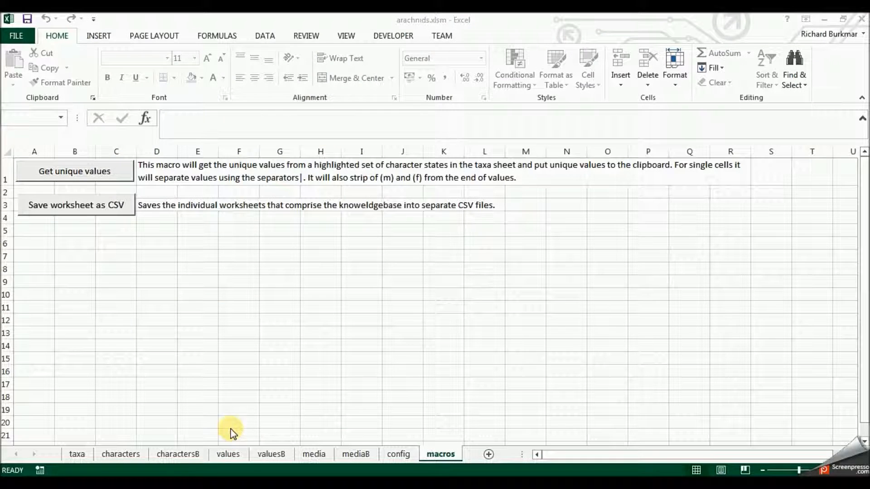
pyautogui.click(316, 455)
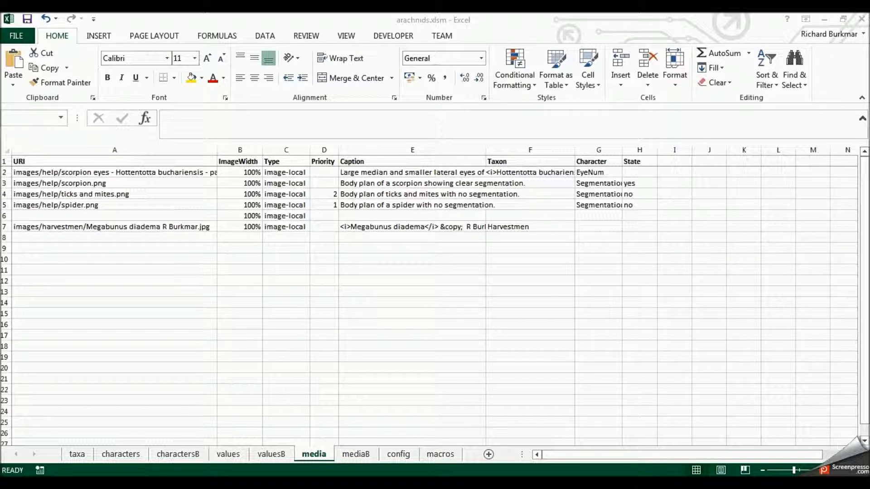
pyautogui.hotkey('ctrl', 'c')
pyautogui.click(79, 236)
pyautogui.click(79, 235)
pyautogui.hotkey('ctrl', 'v')
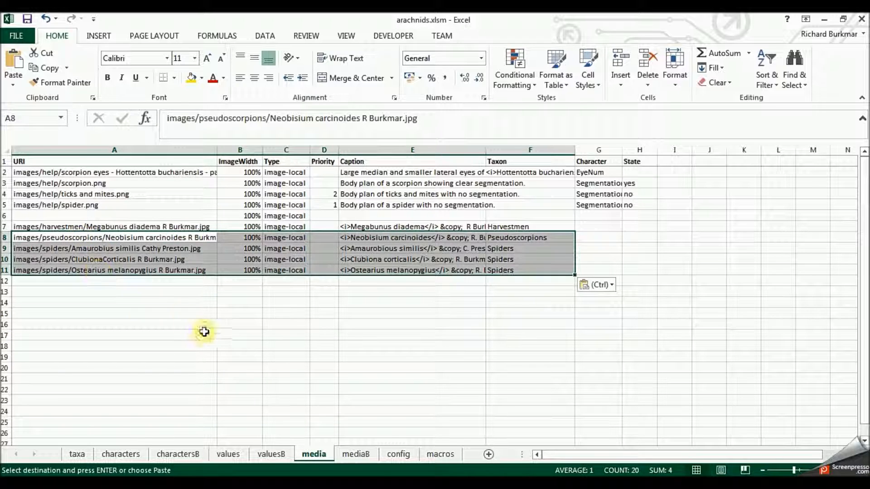
pyautogui.click(258, 315)
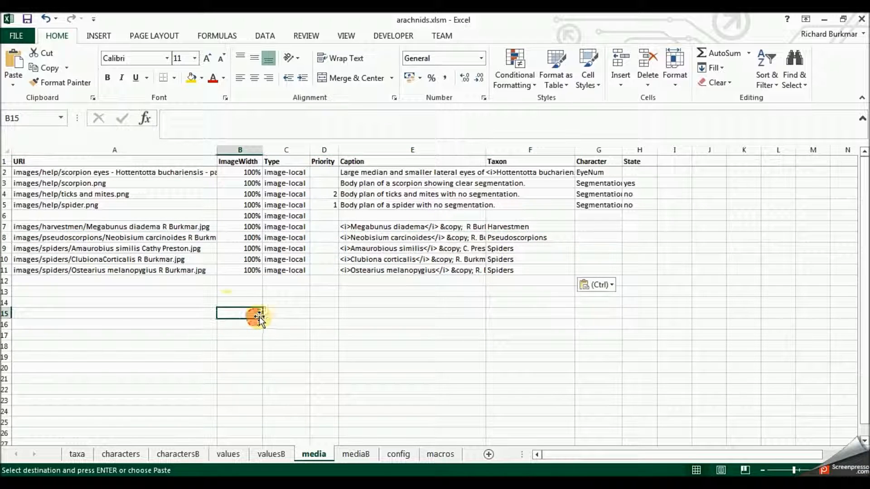
pyautogui.click(514, 237)
pyautogui.moveTo(424, 251); pyautogui.dragTo(500, 269)
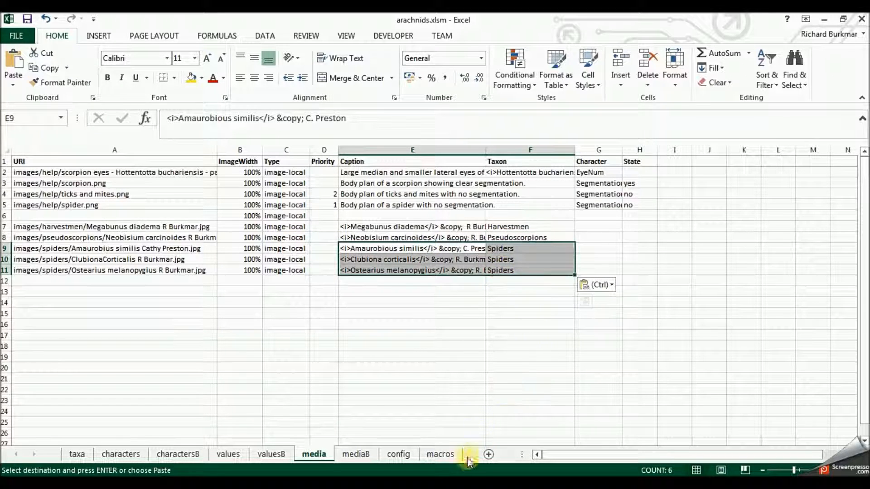
# Step: Export the worksheets to CSV again and reload the visualisation page in the browser with the single-column key selected
pyautogui.click(440, 454)
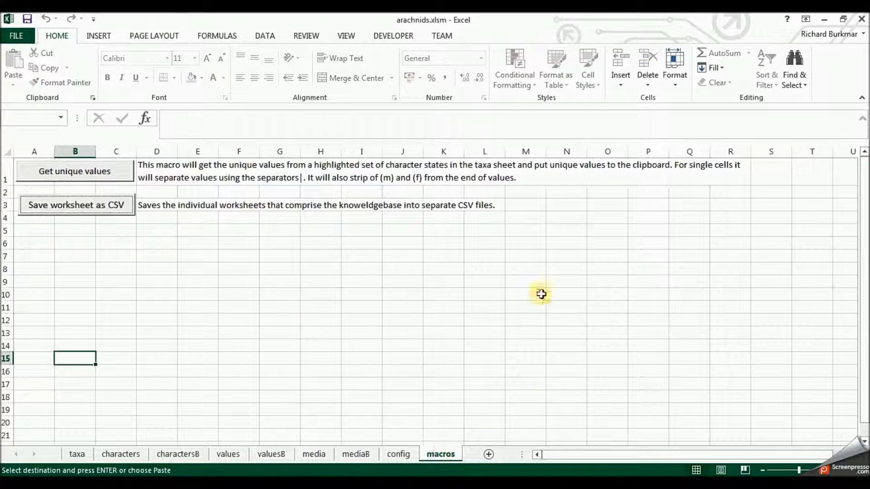
pyautogui.click(85, 208)
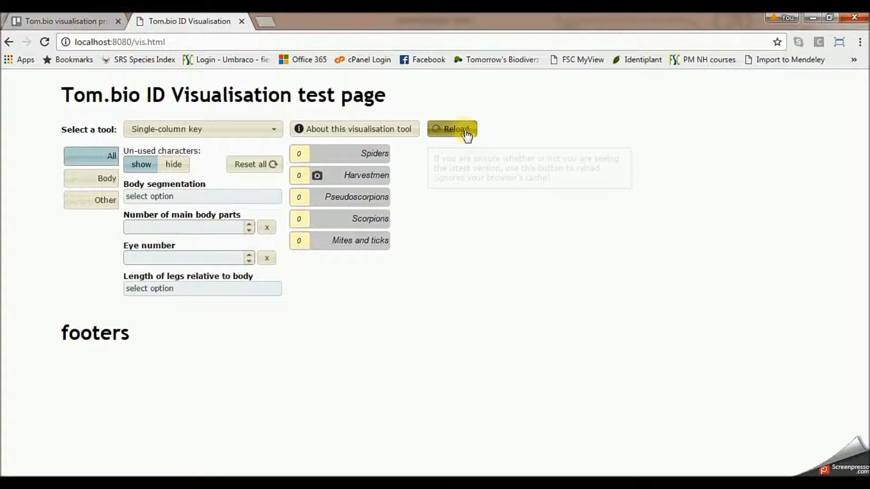
pyautogui.click(466, 132)
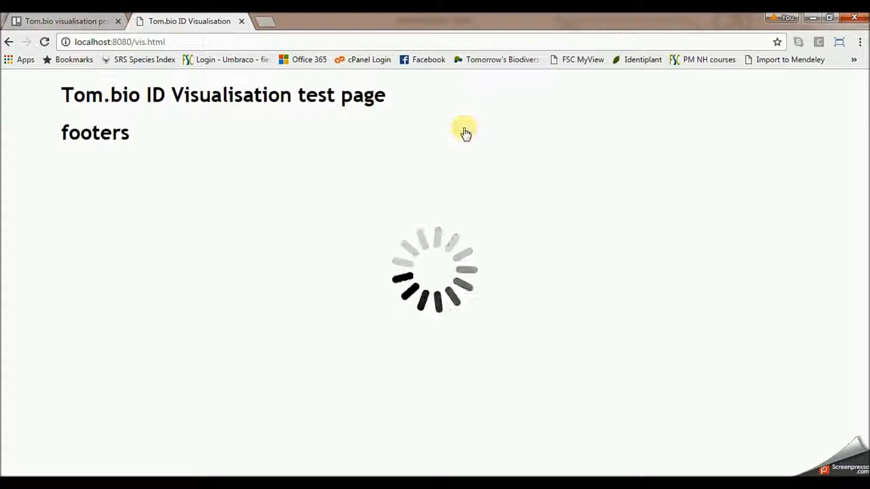
pyautogui.click(188, 130)
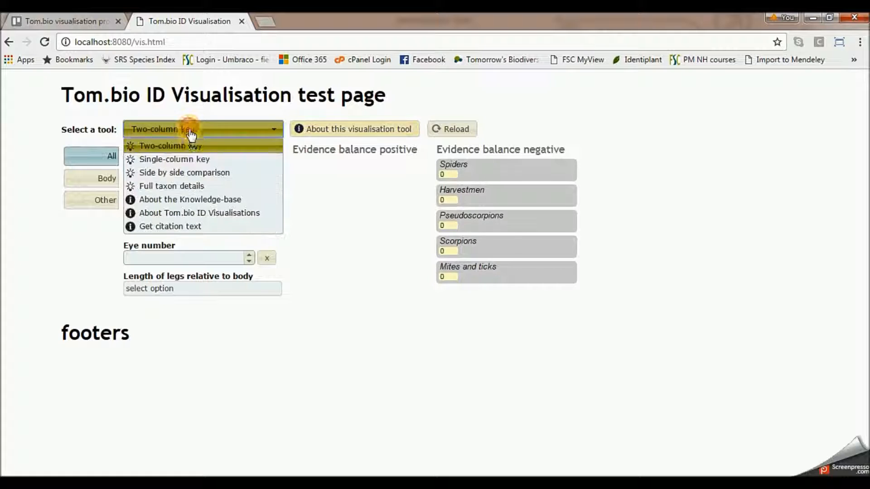
pyautogui.click(194, 159)
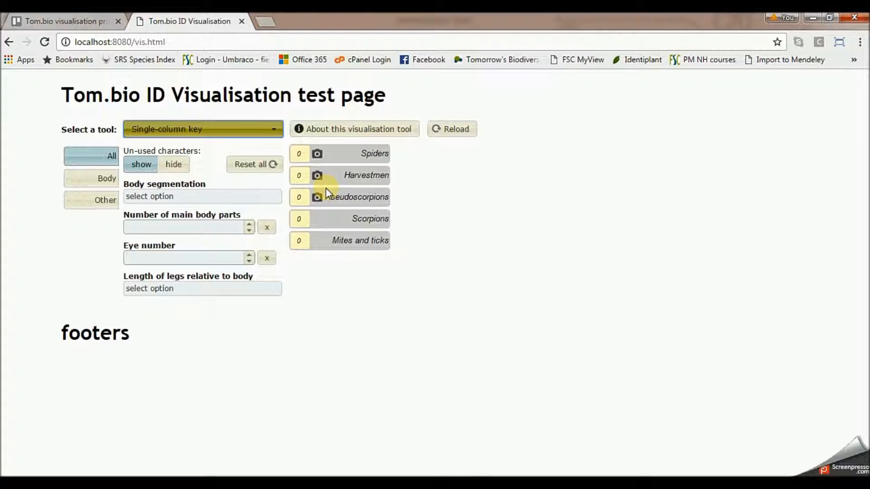
# Step: View the Pseudoscorpions image, and browse through the Spiders images in an enlarged viewer before closing it
pyautogui.click(318, 200)
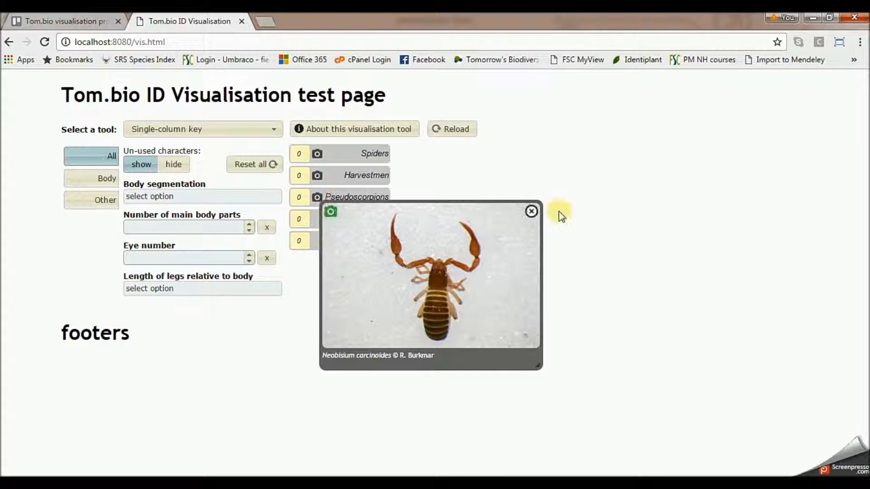
pyautogui.click(531, 212)
pyautogui.click(318, 155)
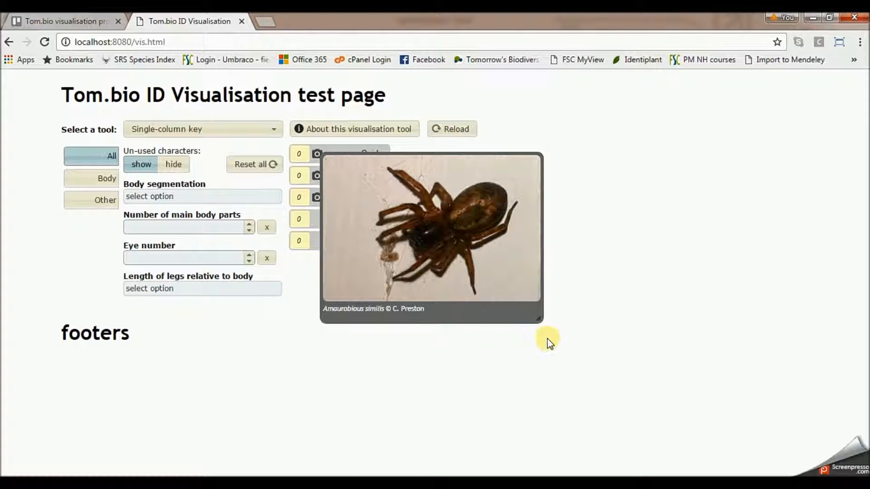
pyautogui.moveTo(538, 321); pyautogui.dragTo(719, 426)
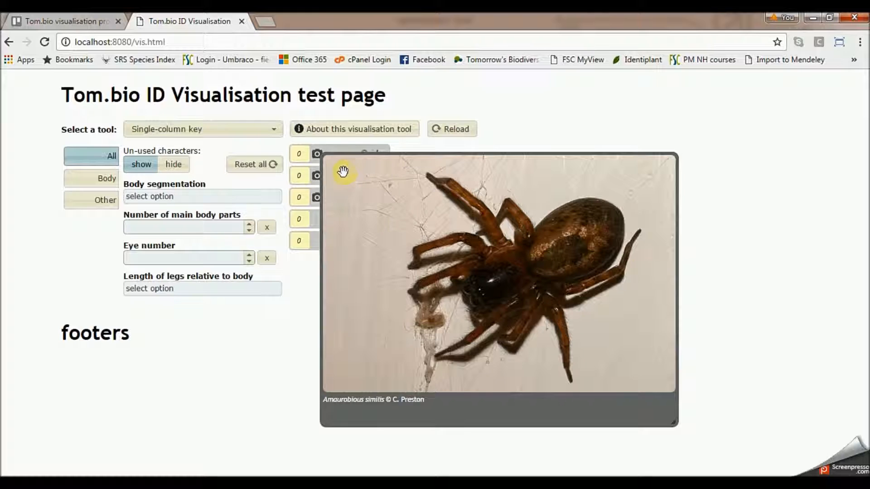
pyautogui.click(662, 281)
pyautogui.click(669, 282)
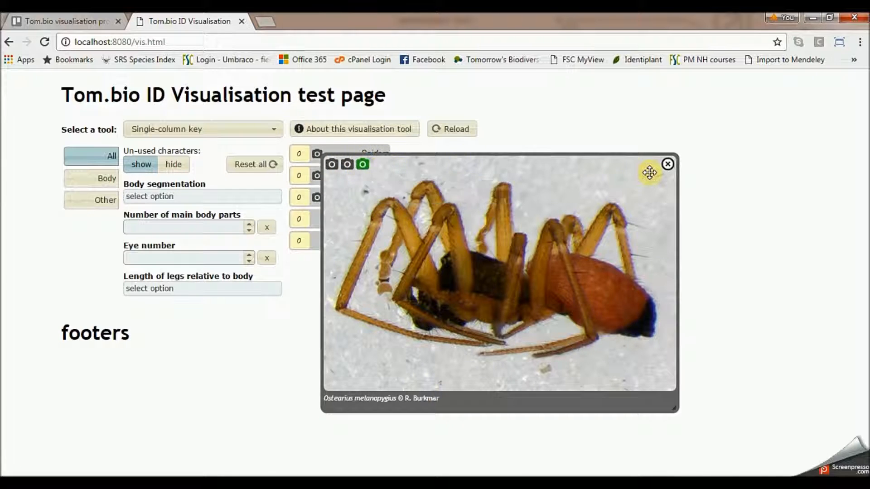
pyautogui.click(667, 164)
# Step: In the media sheet of arachnids.xlsm in Excel, set the spider image priorities to 2 in D9, 3 in D10 and 1 in D11
pyautogui.moveTo(256, 473)
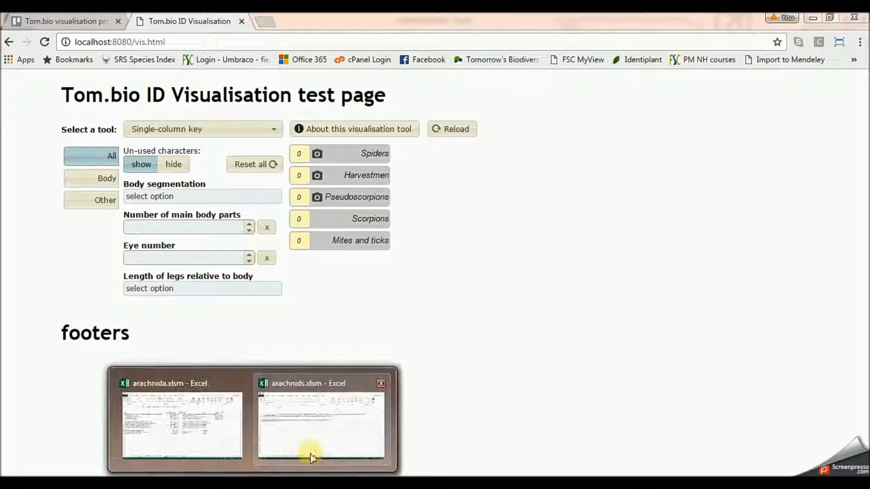
pyautogui.click(312, 453)
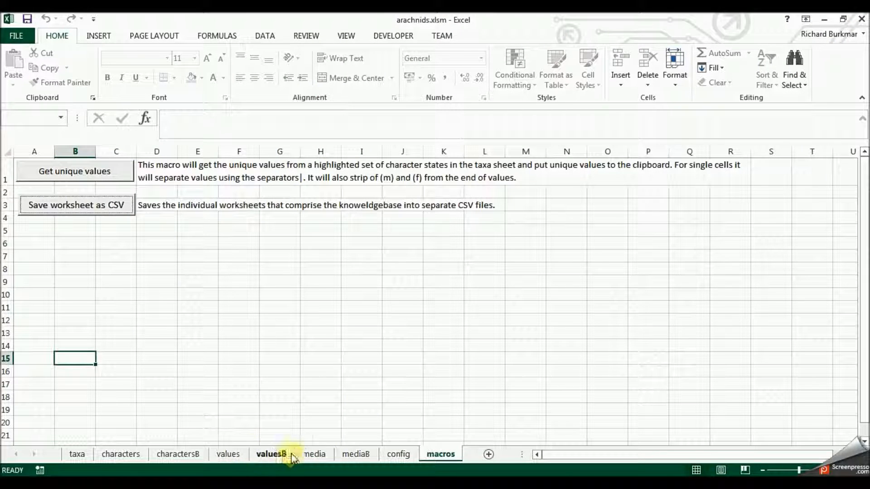
pyautogui.click(315, 453)
pyautogui.click(327, 269)
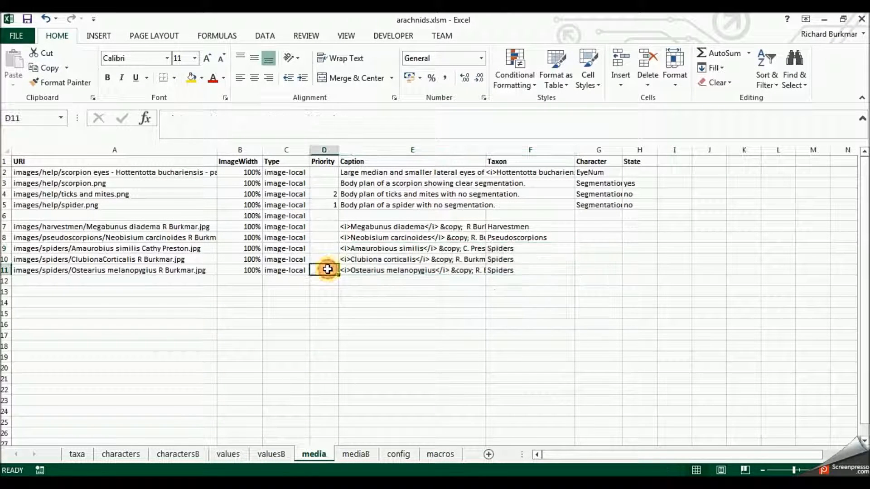
pyautogui.write('1')
pyautogui.click(323, 249)
pyautogui.write('2')
pyautogui.click(323, 257)
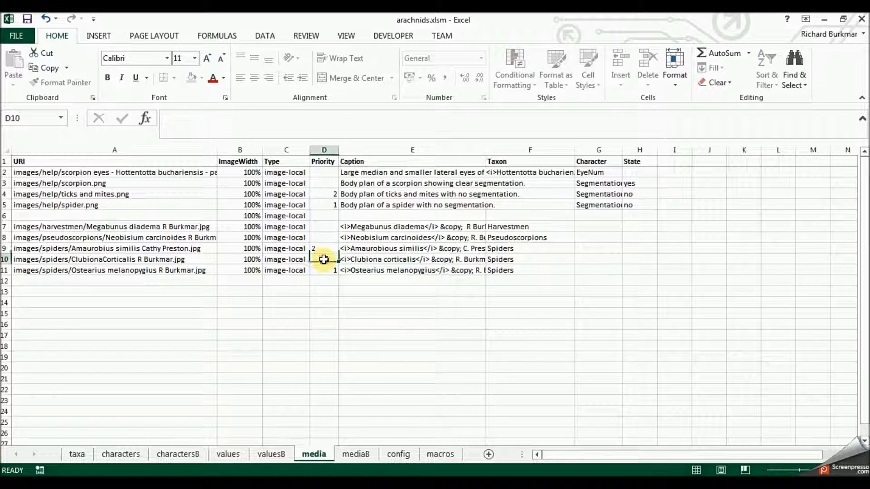
pyautogui.write('3')
pyautogui.click(388, 313)
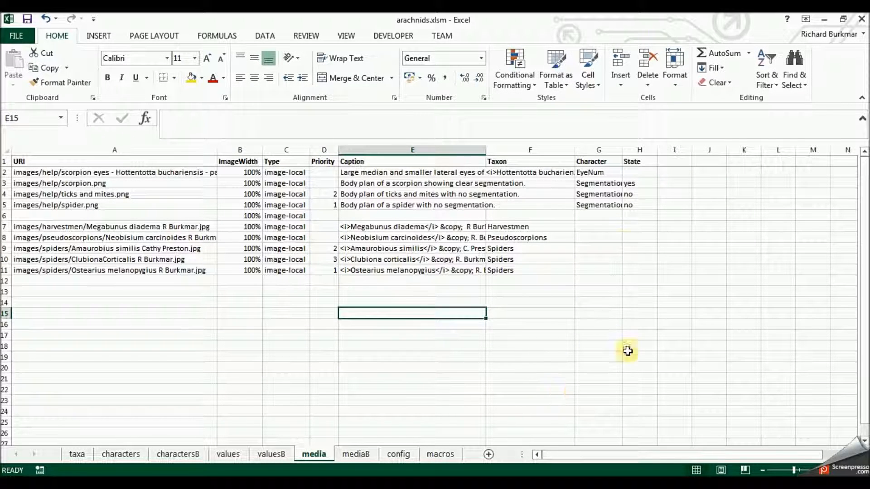
# Step: Save the prioritised media data as CSV and reload the visualisation page in the browser to check the Spiders image in the two-column key
pyautogui.click(435, 454)
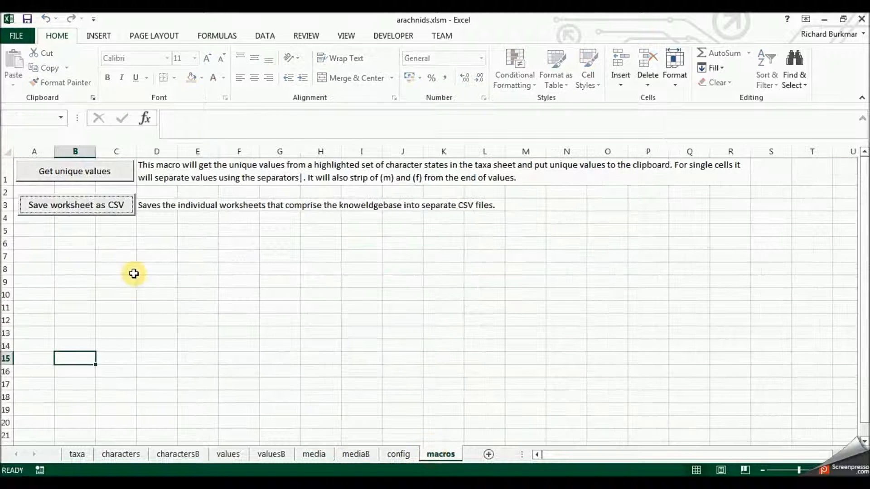
pyautogui.click(78, 210)
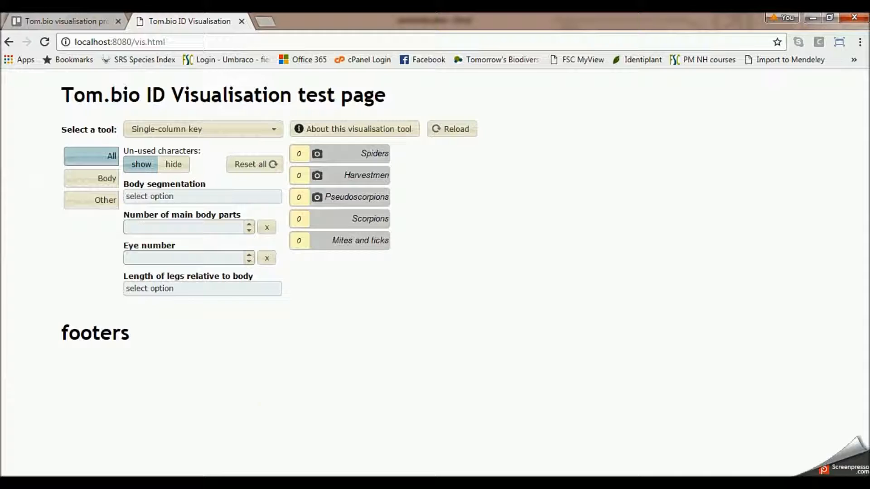
pyautogui.click(451, 130)
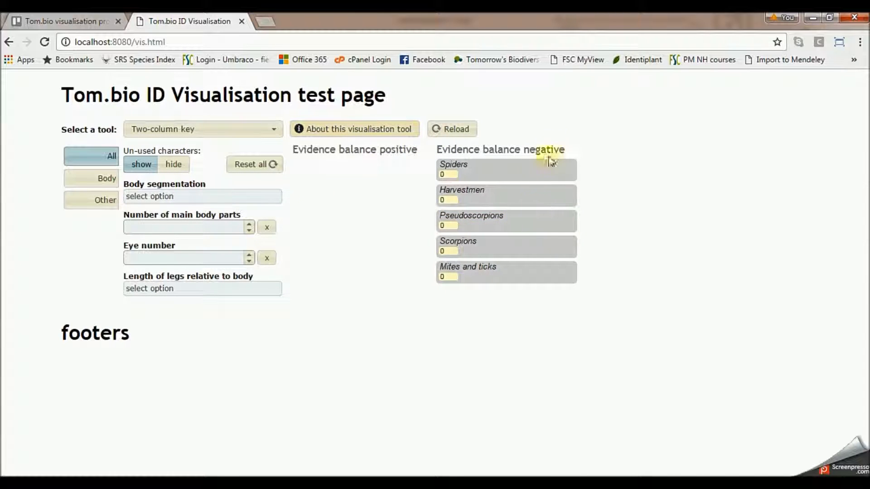
pyautogui.click(556, 175)
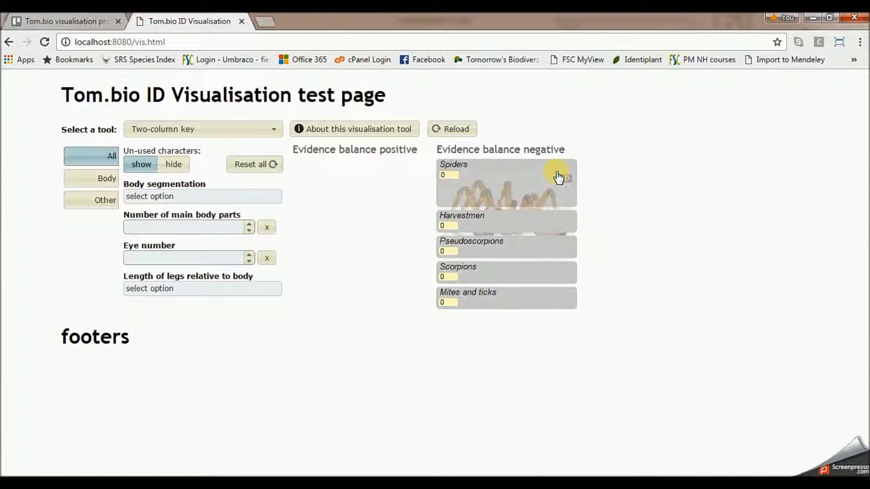
pyautogui.click(566, 199)
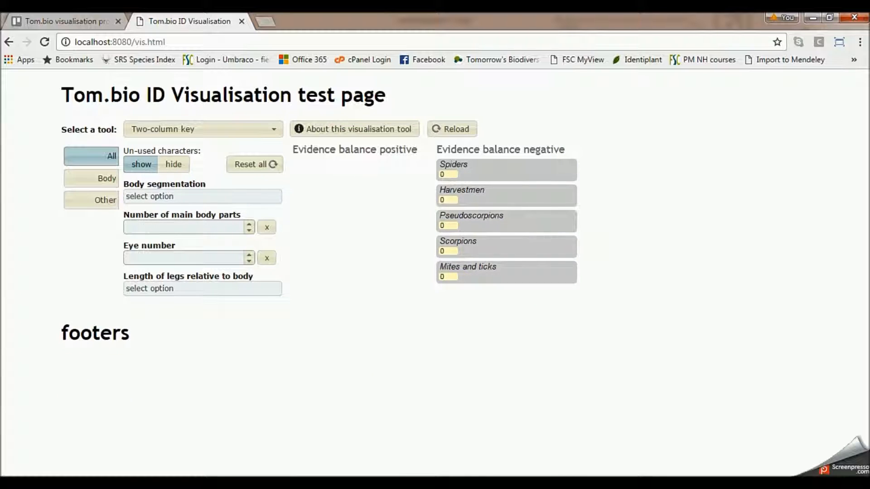
# Step: Display the Harvestmen taxon with the Full taxon details tool
pyautogui.moveTo(252, 483)
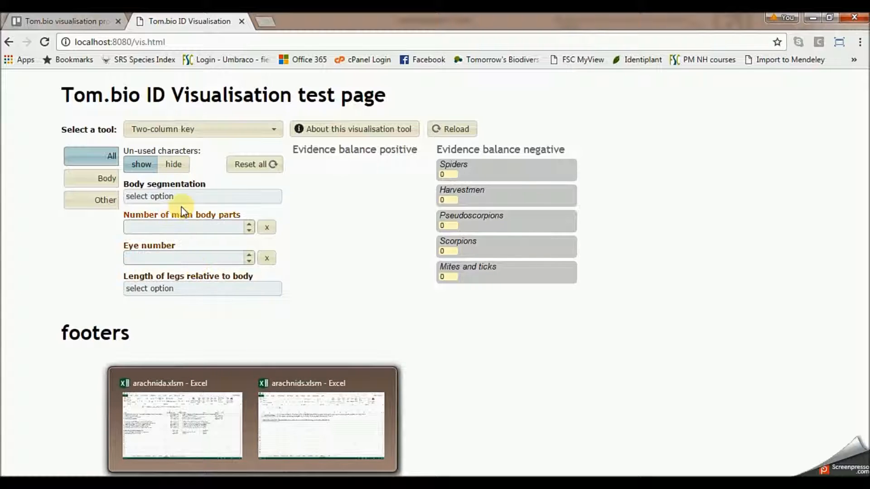
pyautogui.click(204, 130)
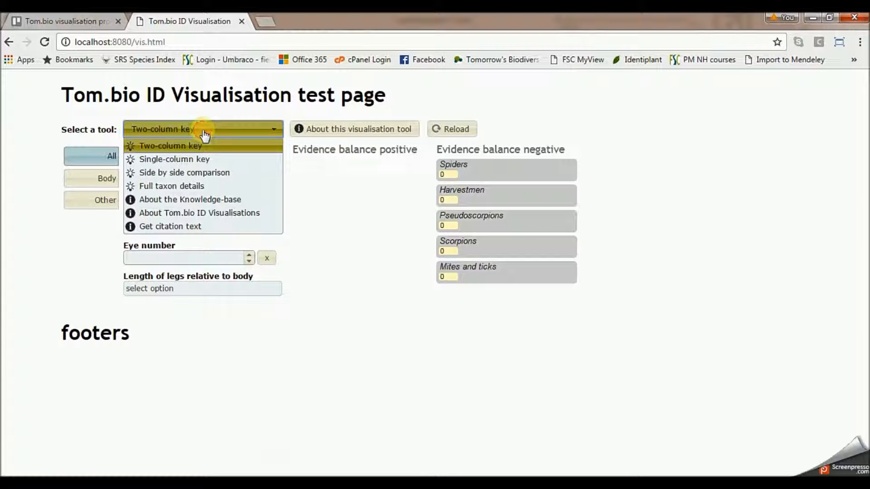
pyautogui.click(197, 188)
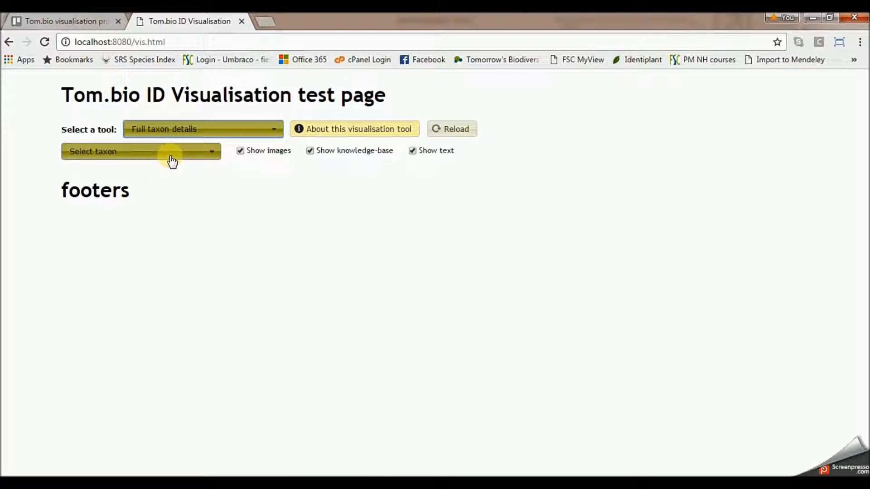
pyautogui.click(173, 156)
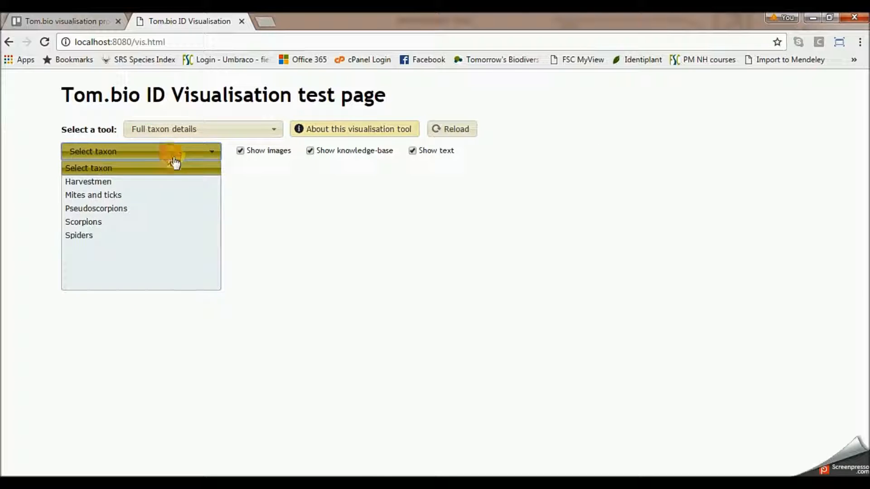
pyautogui.click(172, 191)
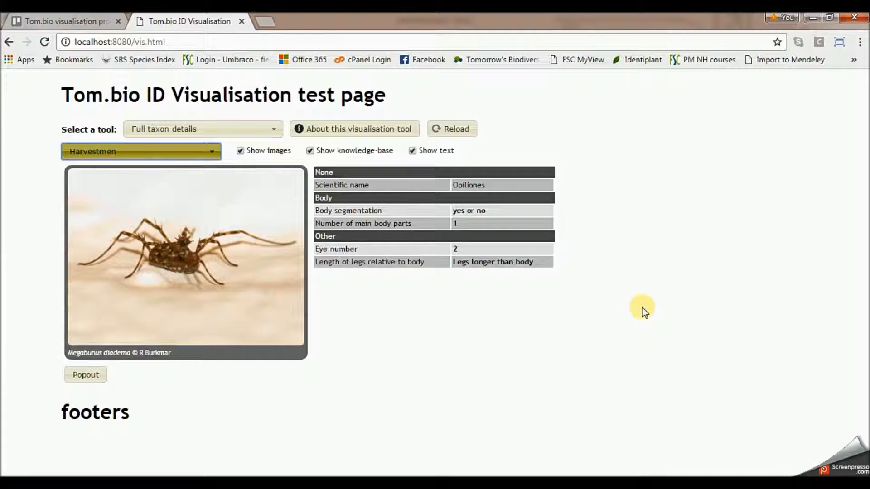
# Step: Switch to Windows Explorer, open the documents folder of the arachnids knowledge base, and look over its harvestmen and spider .htm files
pyautogui.click(145, 484)
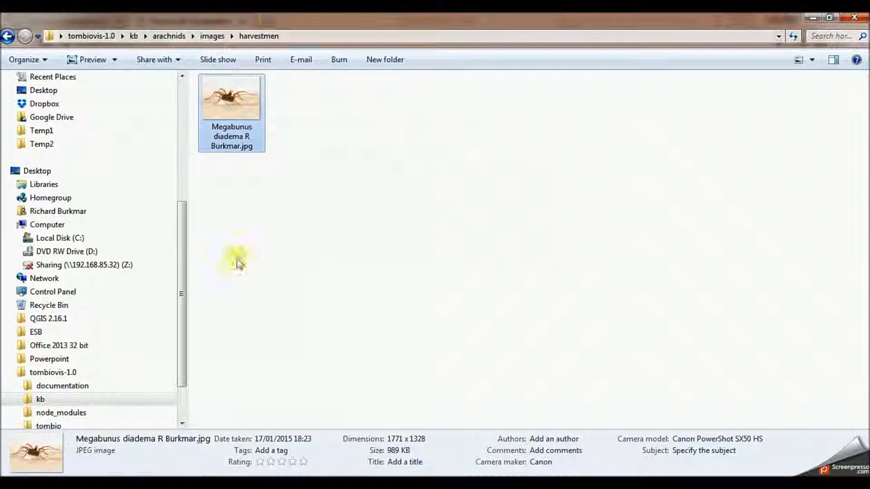
pyautogui.click(213, 37)
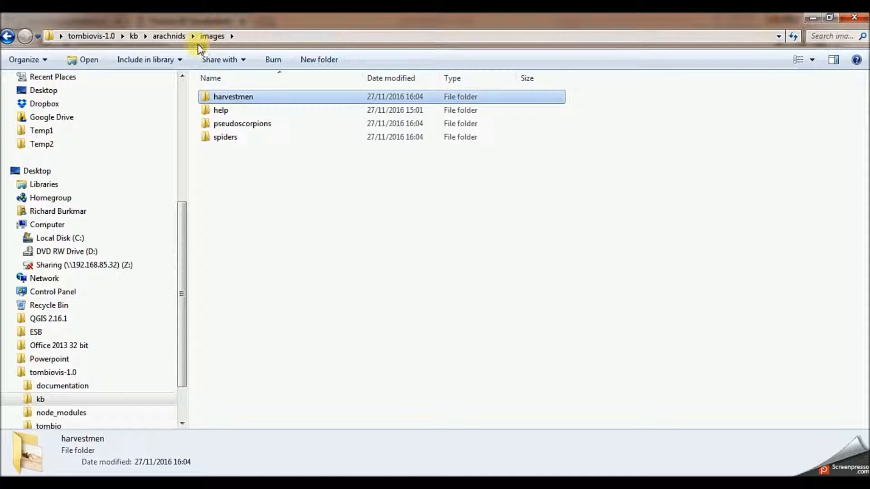
pyautogui.click(169, 36)
pyautogui.click(249, 99)
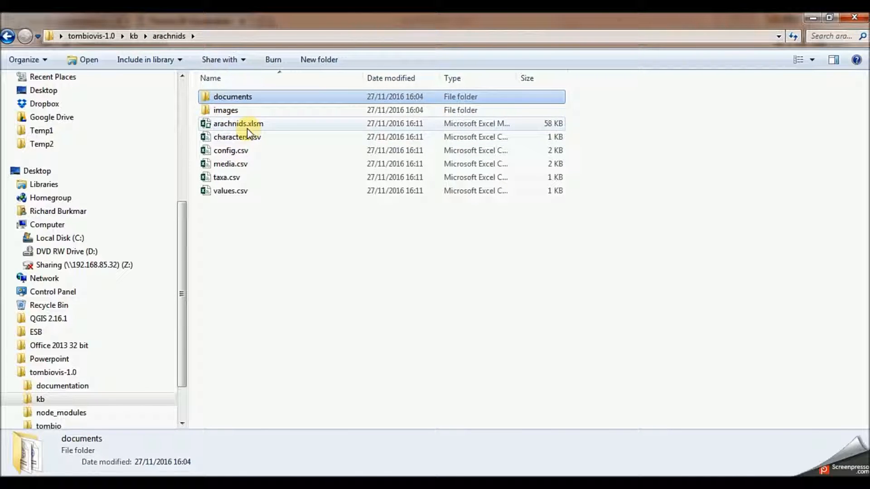
pyautogui.doubleClick(228, 98)
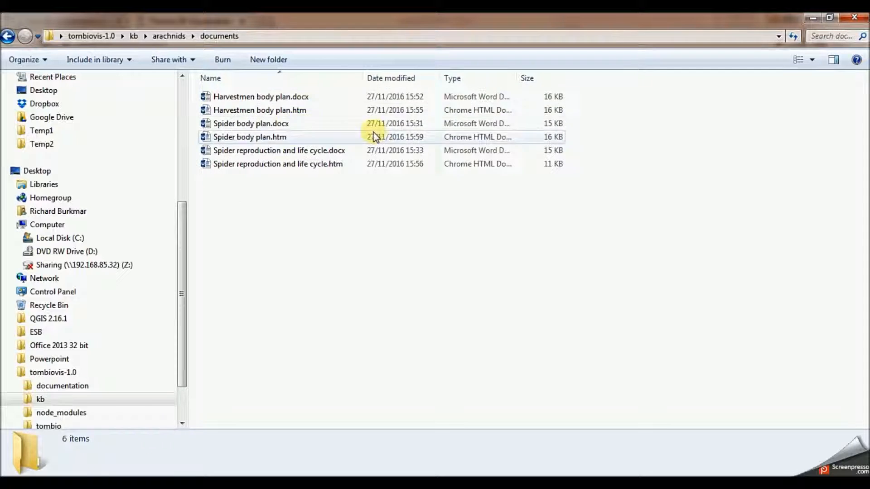
pyautogui.click(281, 111)
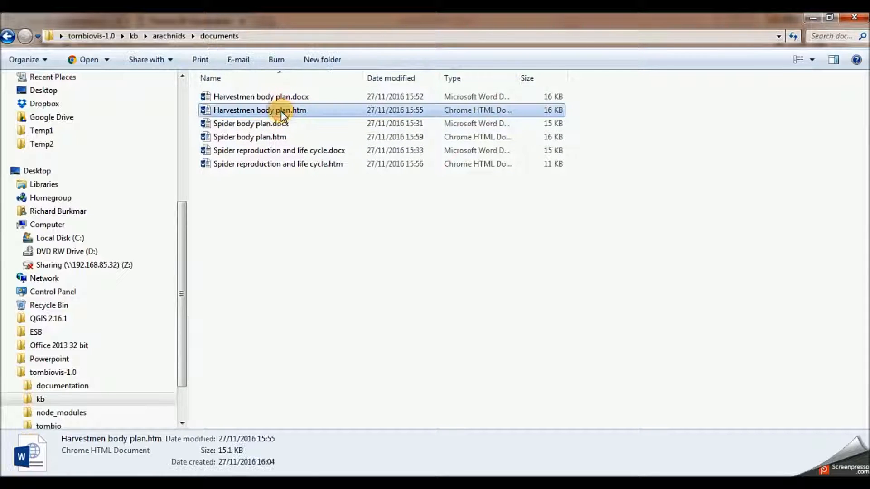
pyautogui.click(280, 141)
pyautogui.click(287, 168)
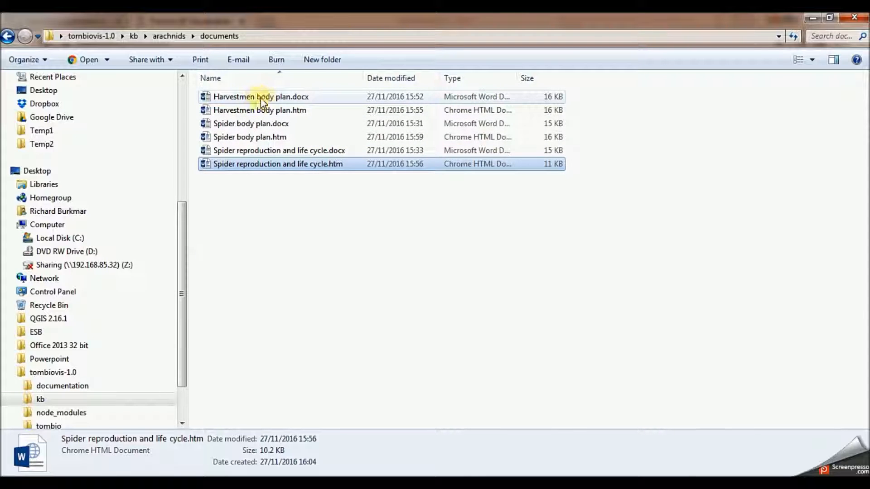
# Step: Open Spider reproduction and life cycle.docx in Word, try the Web Page, Filtered save format, cancel the save and close the document
pyautogui.doubleClick(240, 151)
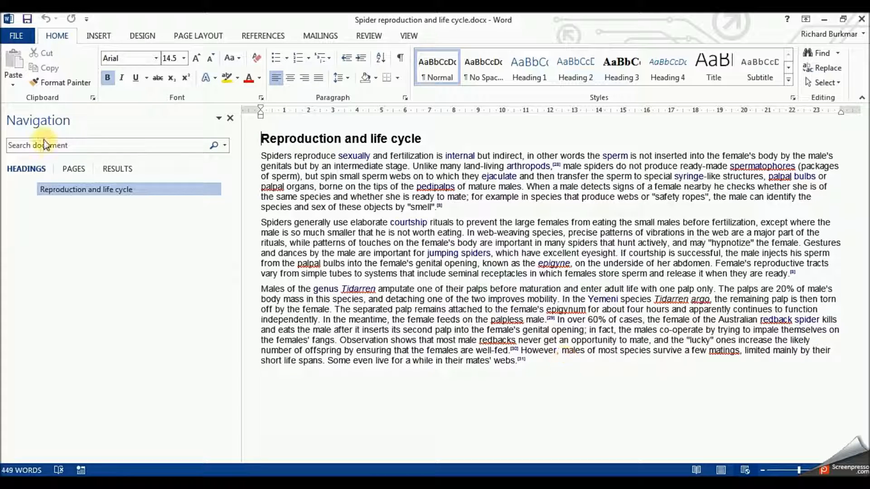
pyautogui.click(23, 33)
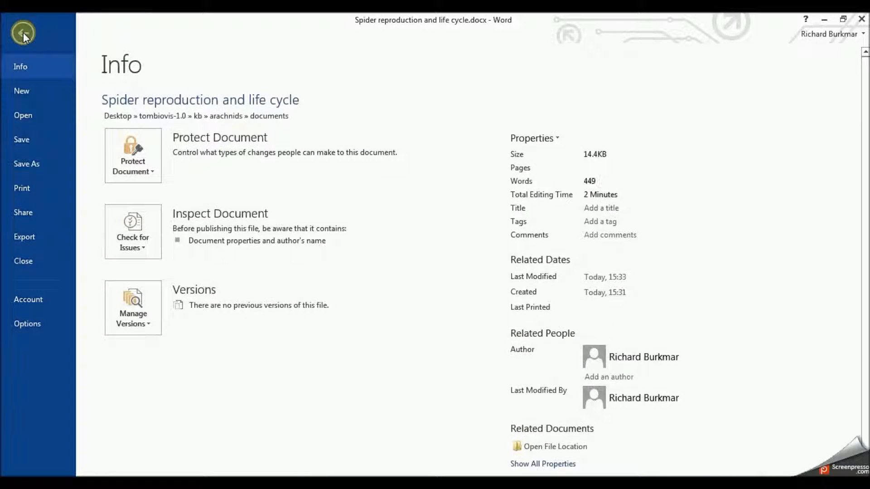
pyautogui.click(20, 163)
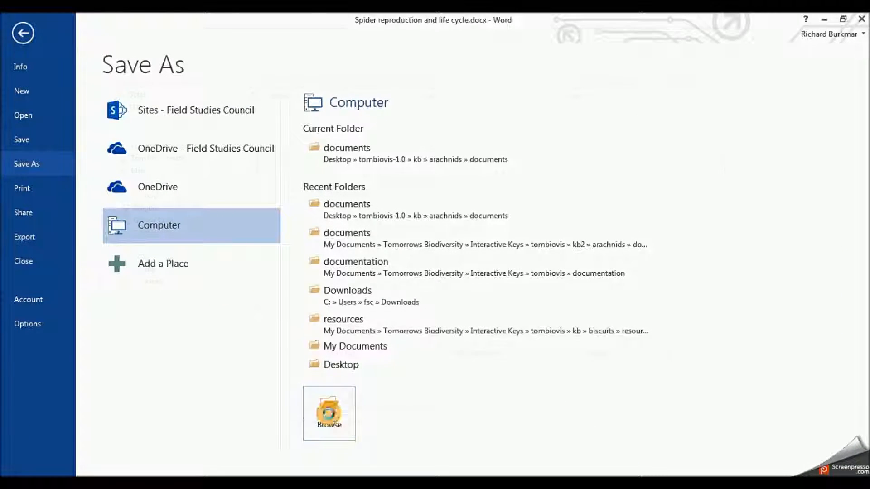
pyautogui.click(328, 413)
pyautogui.click(357, 356)
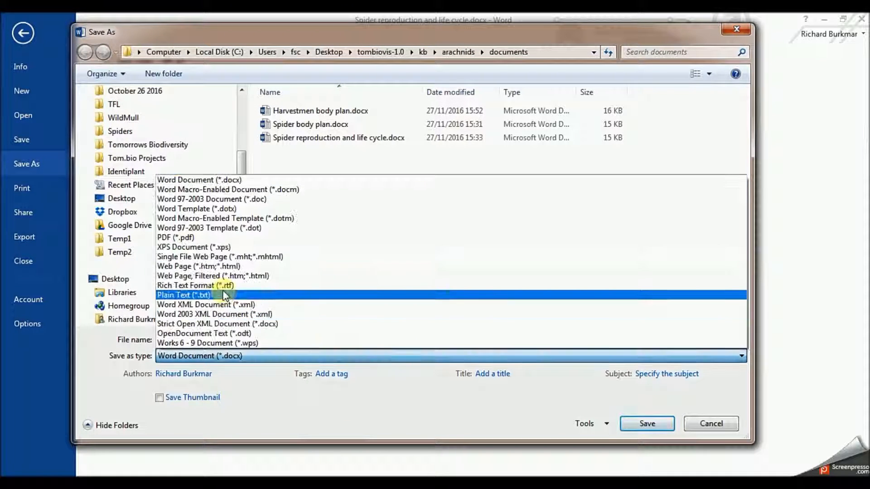
pyautogui.click(225, 276)
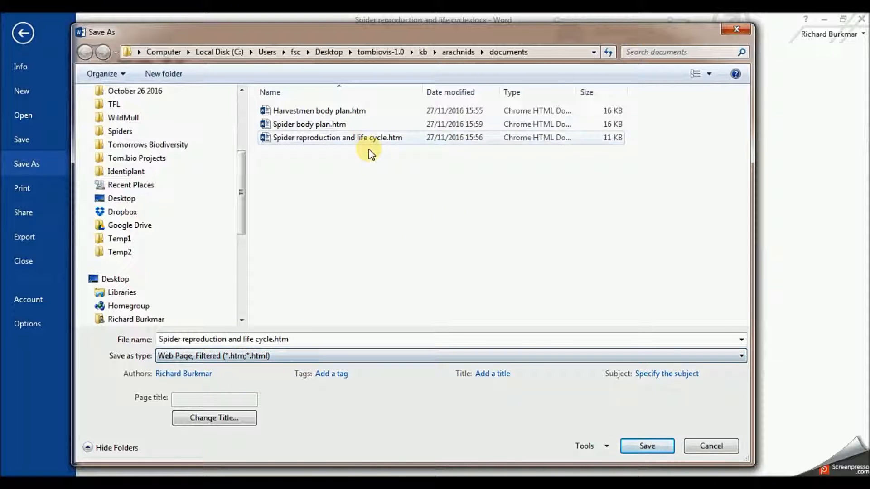
pyautogui.click(702, 452)
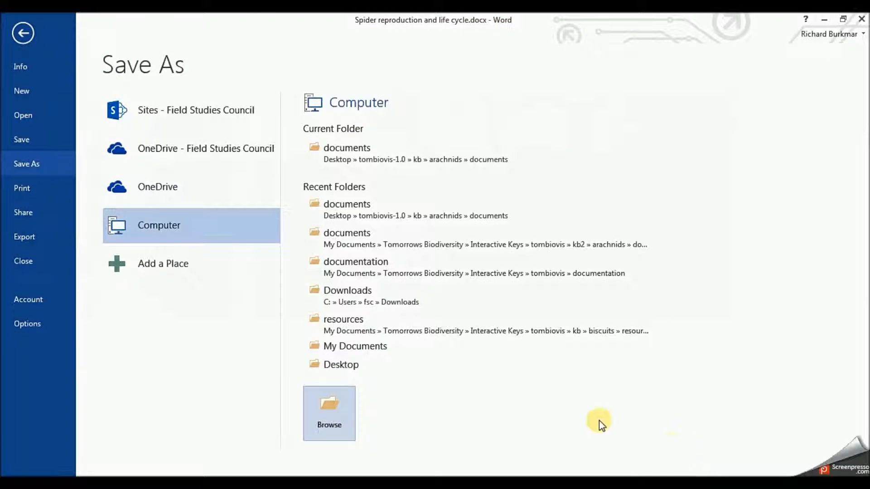
pyautogui.click(862, 26)
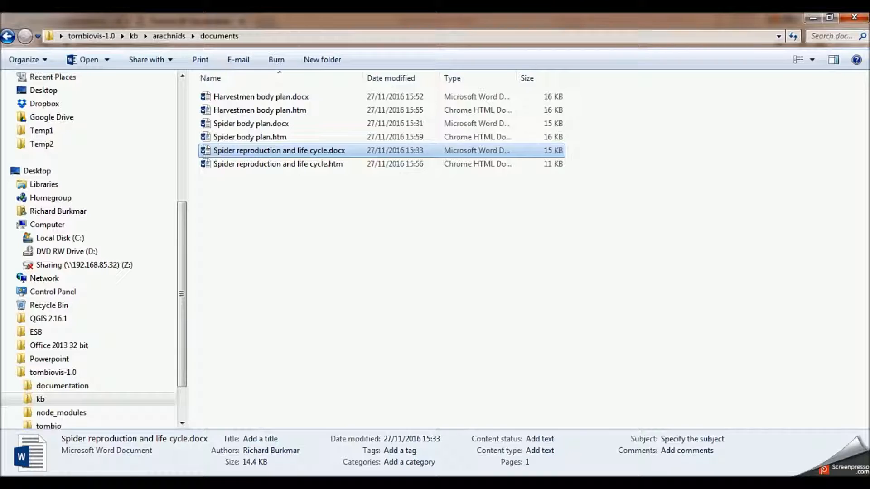
# Step: Switch to arachnids.xlsm in Excel and enter the URI documents/Harvestmen body plant.htm in A13 of the media sheet
pyautogui.moveTo(272, 475)
pyautogui.click(317, 437)
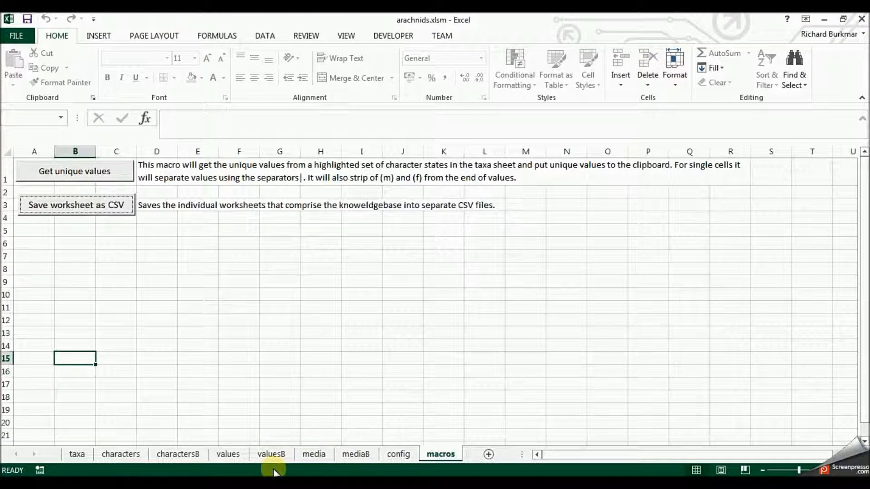
pyautogui.click(314, 455)
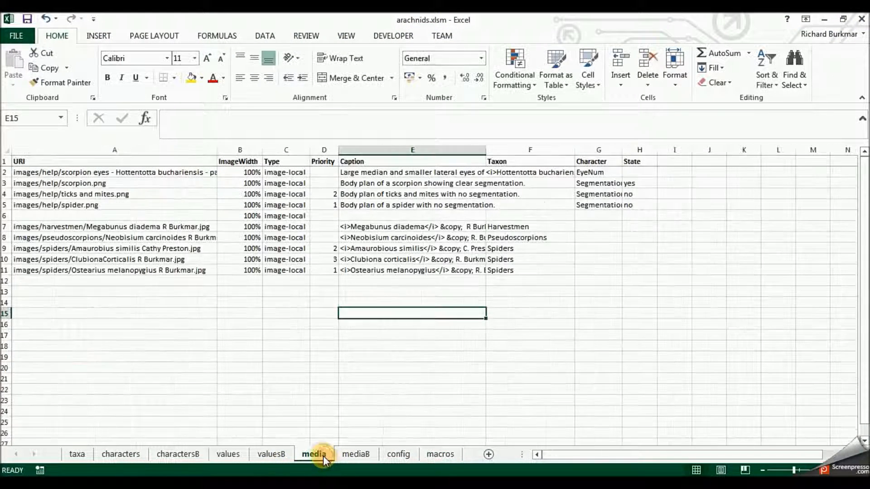
pyautogui.click(231, 329)
pyautogui.click(131, 293)
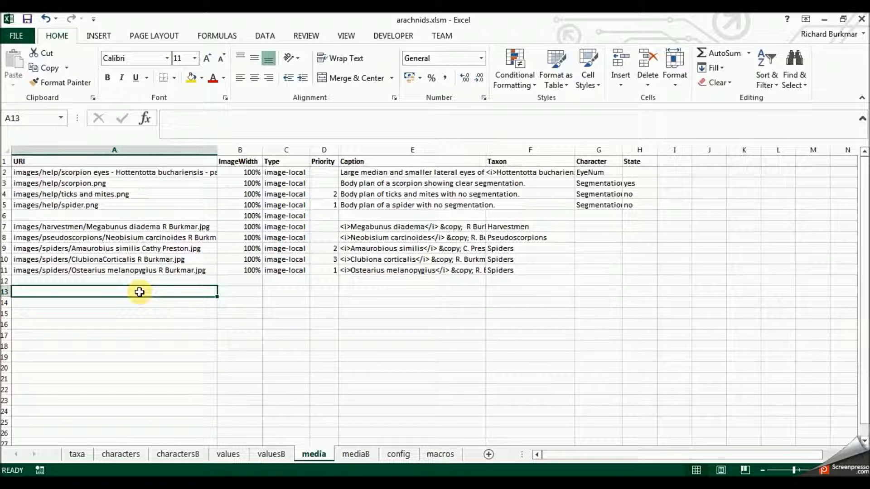
pyautogui.write('do')
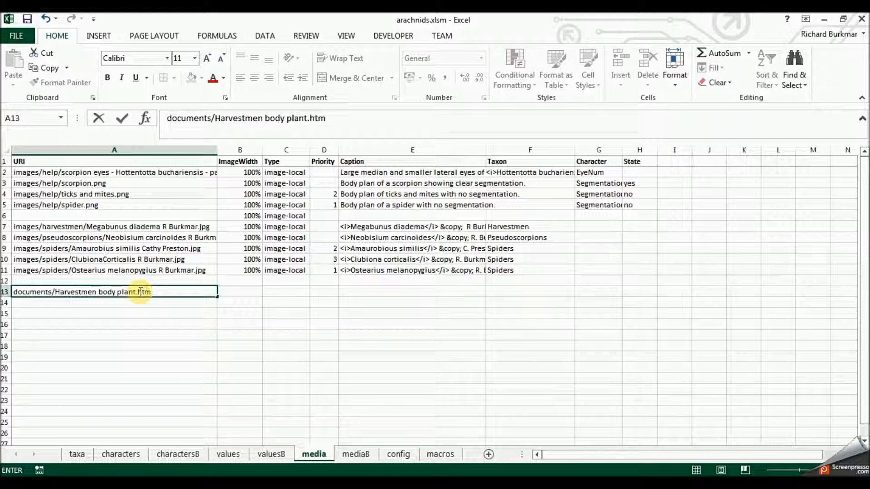
# Step: Set the type of the harvestmen document entry to html-local in C13
pyautogui.moveTo(248, 279); pyautogui.dragTo(250, 290)
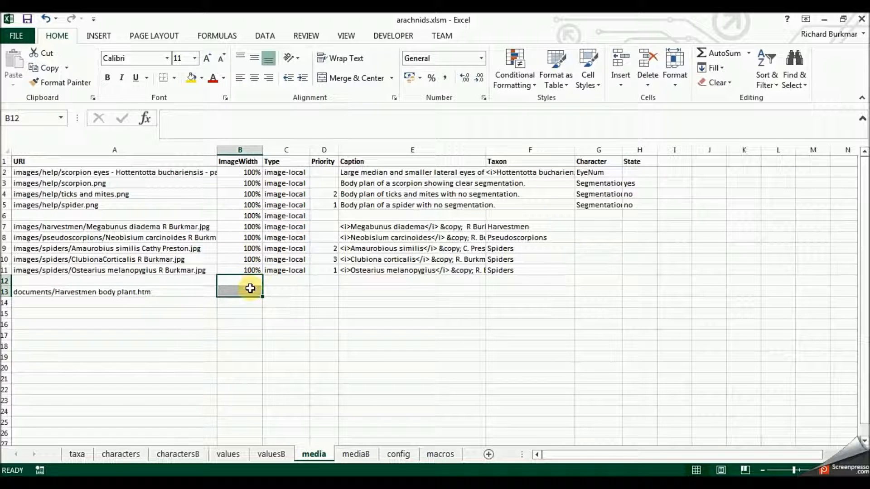
pyautogui.click(289, 292)
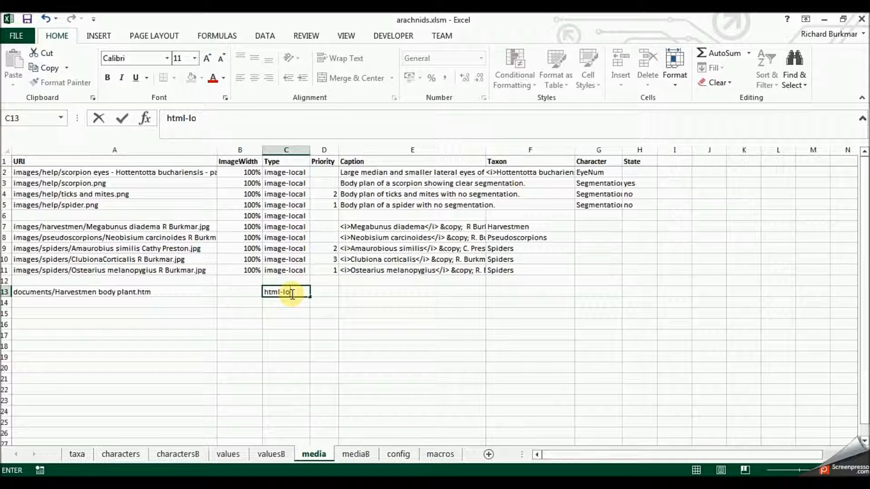
pyautogui.press('Tab')
pyautogui.press('Tab')
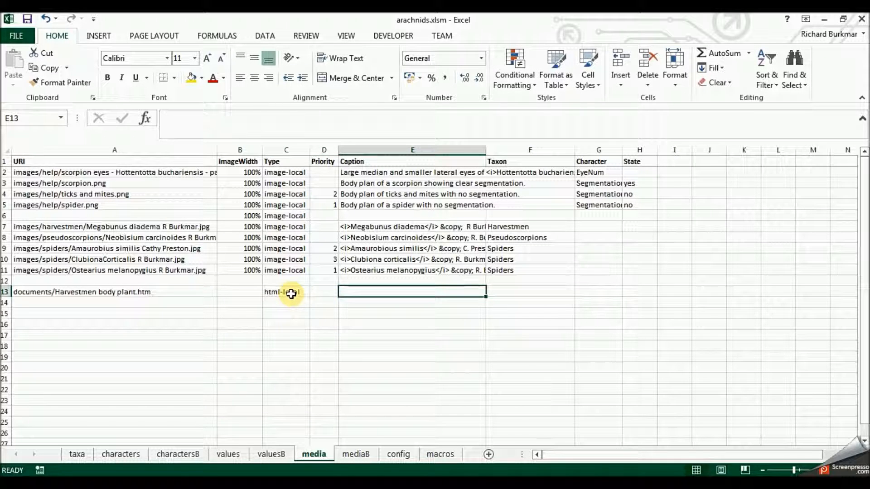
# Step: Copy the taxon name Harvestmen from F7 into F13 for the document entry
pyautogui.click(505, 291)
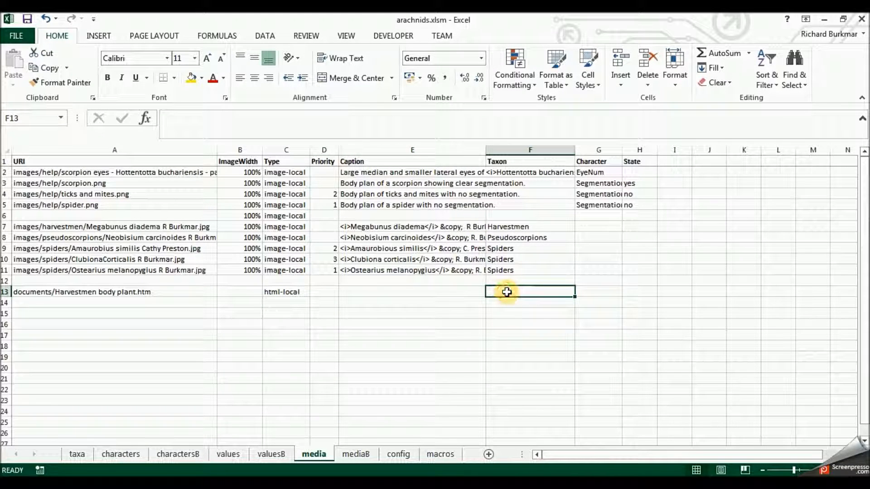
pyautogui.click(509, 227)
pyautogui.doubleClick(510, 227)
pyautogui.doubleClick(509, 227)
pyautogui.hotkey('ctrl', 'c')
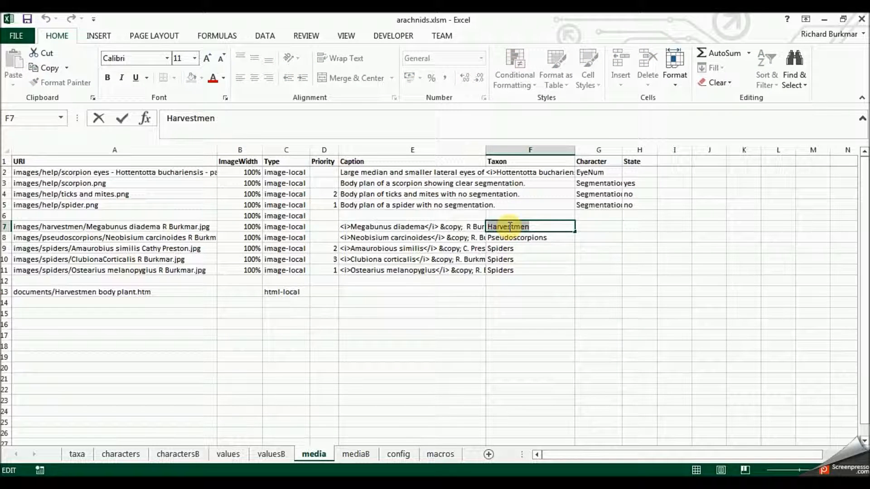
pyautogui.click(506, 290)
pyautogui.hotkey('ctrl', 'v')
pyautogui.click(551, 319)
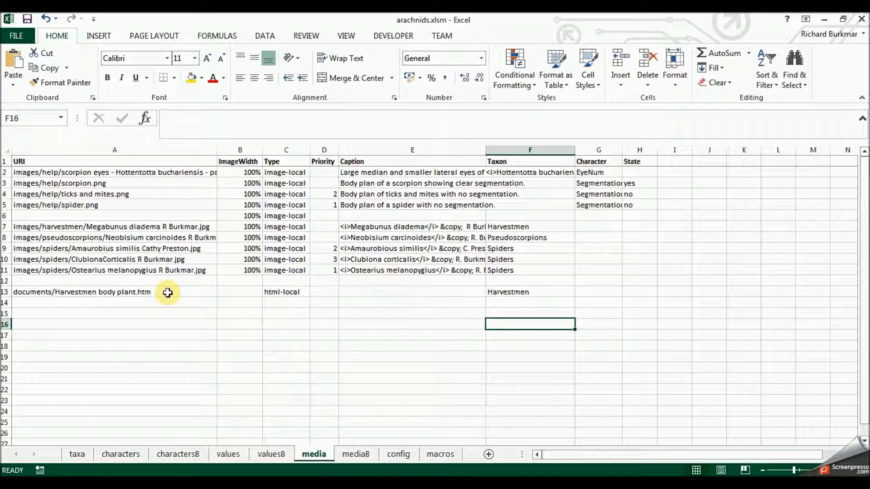
# Step: Correct the URI in A13 to documents/Harvestmen body plan.htm
pyautogui.doubleClick(140, 291)
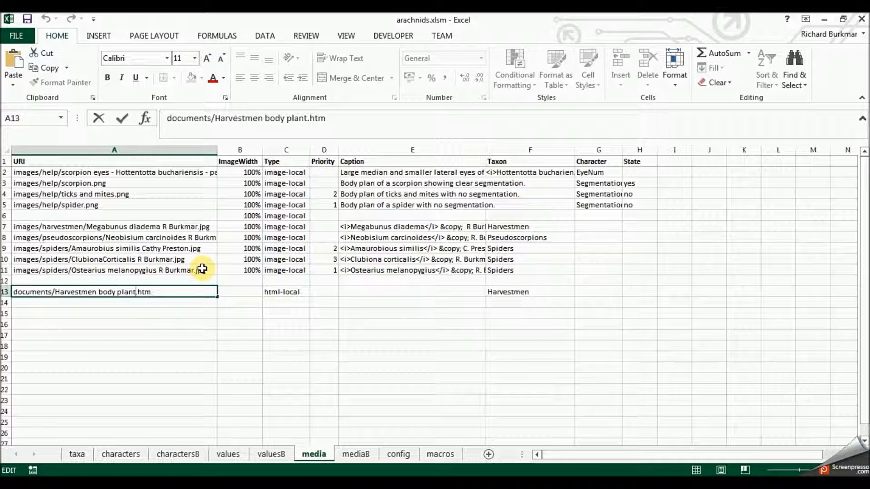
pyautogui.press('BackSpace')
pyautogui.click(188, 314)
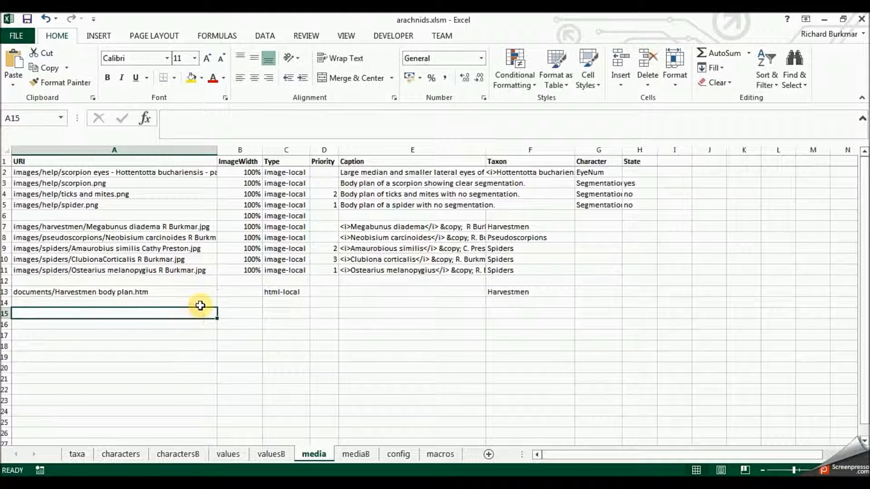
# Step: Save the knowledge base worksheets as CSV using the macro and reload the visualisation in the browser
pyautogui.click(440, 453)
pyautogui.click(107, 213)
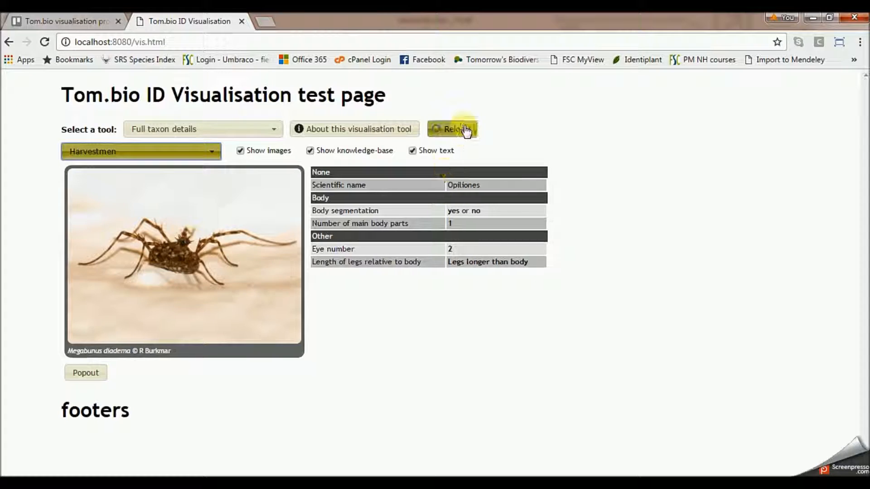
pyautogui.click(458, 129)
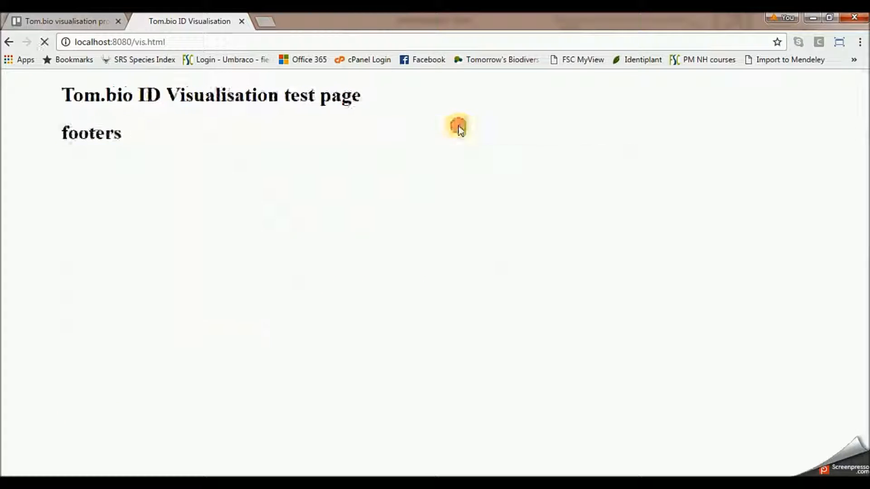
# Step: Select the Full taxon details tool again and view the Harvestmen entry with its body plan text
pyautogui.click(212, 130)
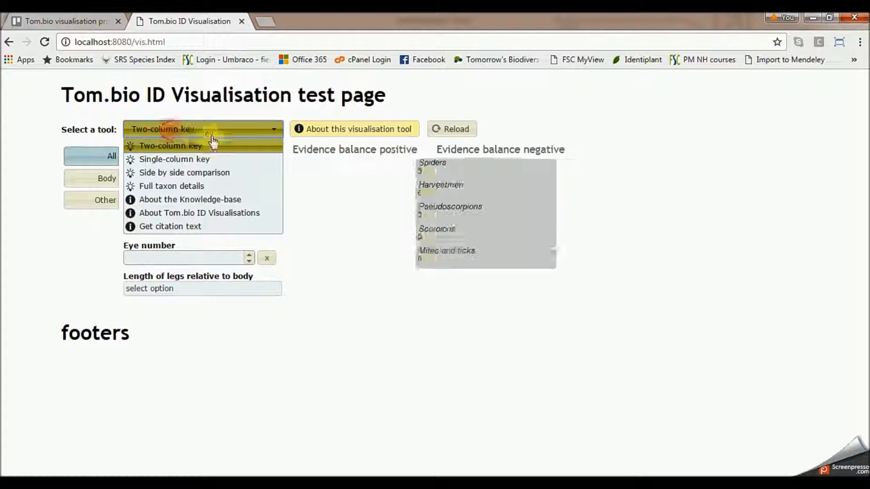
pyautogui.click(213, 186)
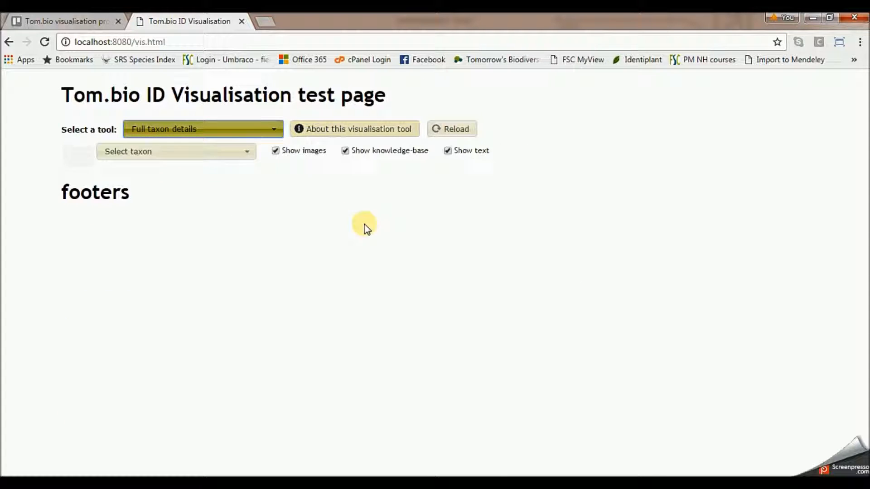
pyautogui.click(174, 158)
pyautogui.click(153, 180)
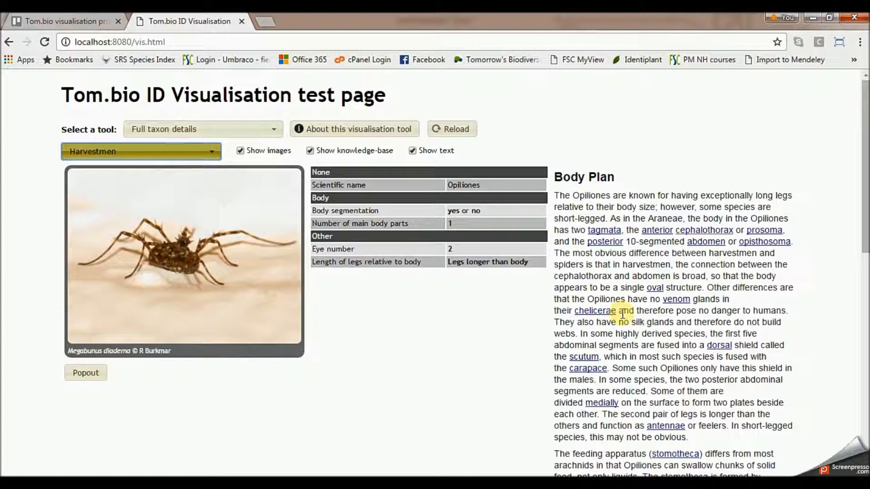
# Step: Hide the knowledge-base details of the Harvestmen entry and show them again
pyautogui.click(312, 153)
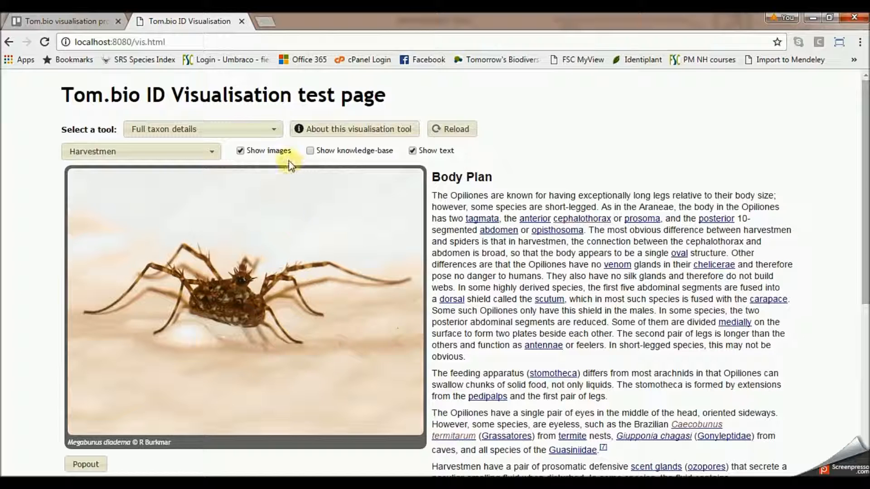
pyautogui.click(310, 150)
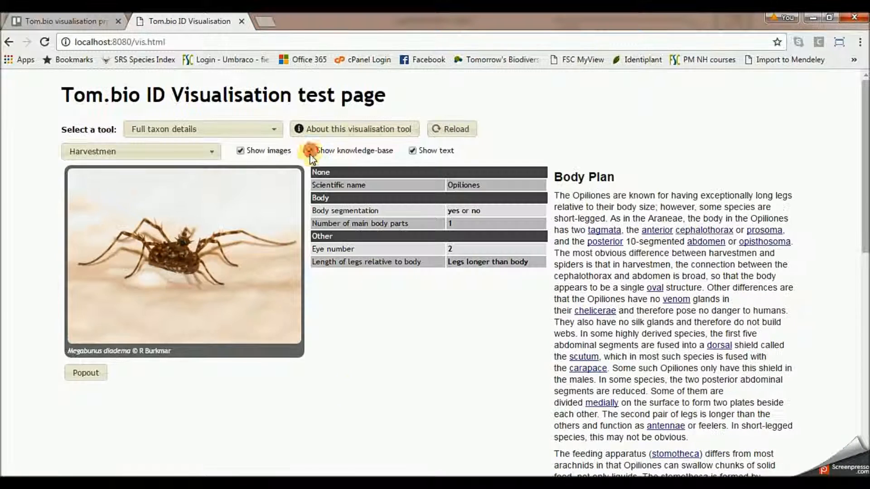
# Step: In Excel's media rows 14–15, add html-local Spiders entries documents/Spider reproduction and life cycle.htm and documents/Spider body plan.htm, captioned Reproduction and life cycle and Body plan
pyautogui.click(317, 441)
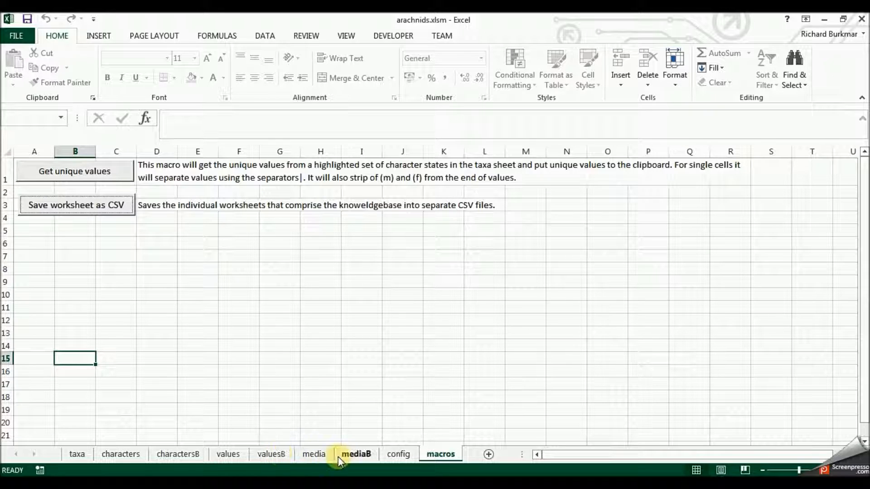
pyautogui.click(312, 454)
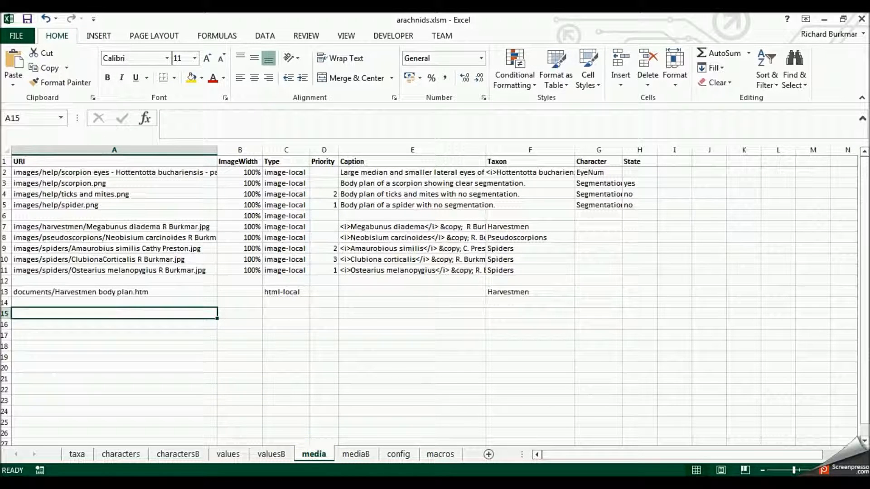
pyautogui.hotkey('alt', 'Tab')
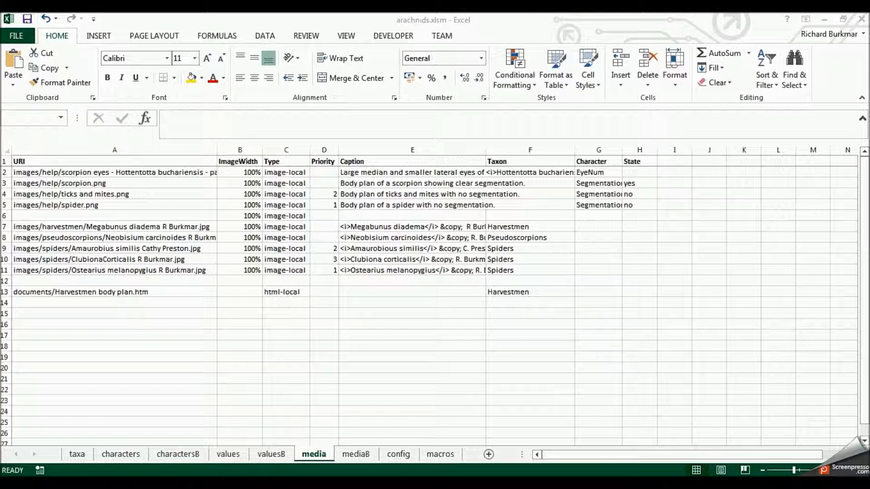
pyautogui.click(61, 302)
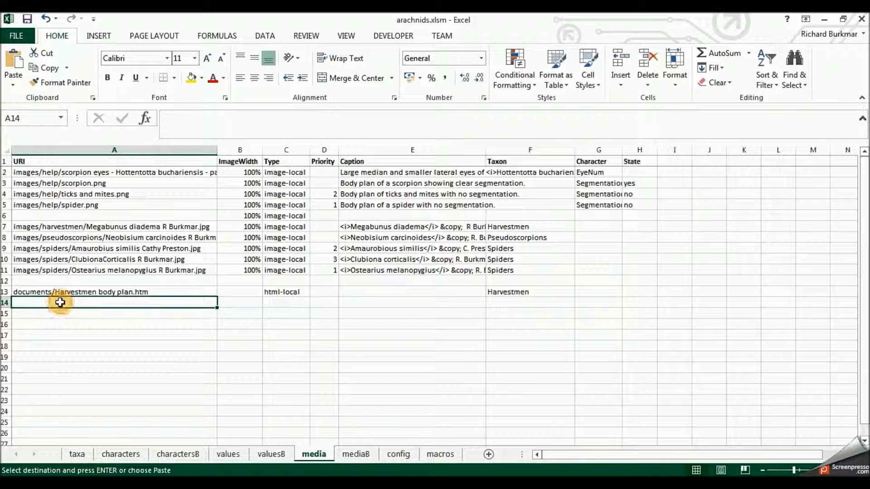
pyautogui.write('documents/Spider reproduction and life cycle.htm\t\thtml-local\t\tReproduction and life cycle\tSpiders documents/Spider body plan.htm\t\thtml-local\t\tBody plan\tSpiders')
pyautogui.click(337, 343)
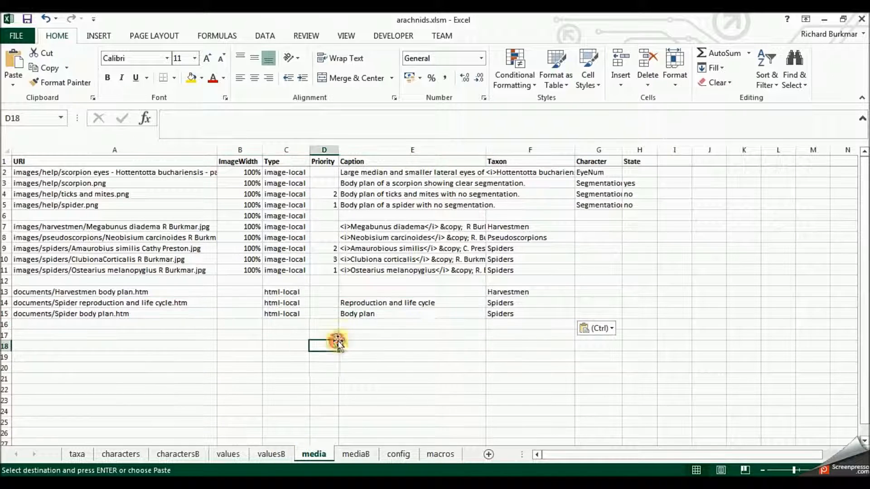
# Step: Review the URI, caption and taxon cells of the two spider document entries in rows 14 and 15
pyautogui.click(399, 302)
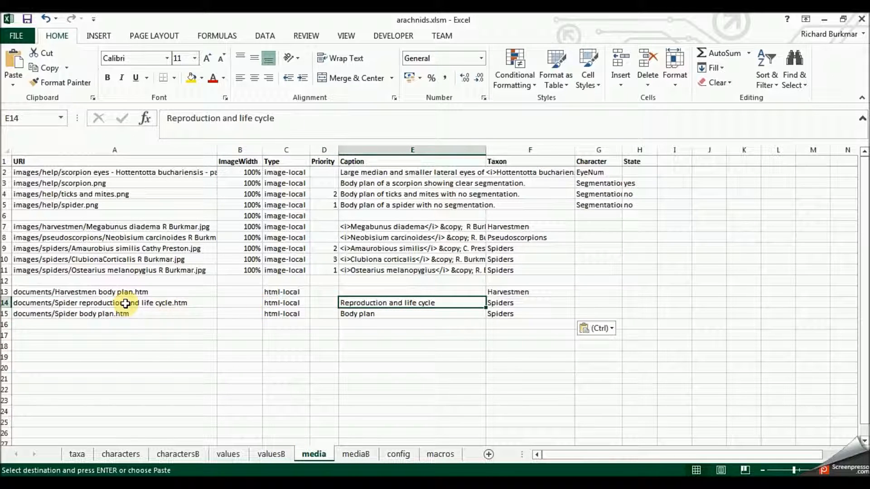
pyautogui.moveTo(126, 303); pyautogui.dragTo(132, 314)
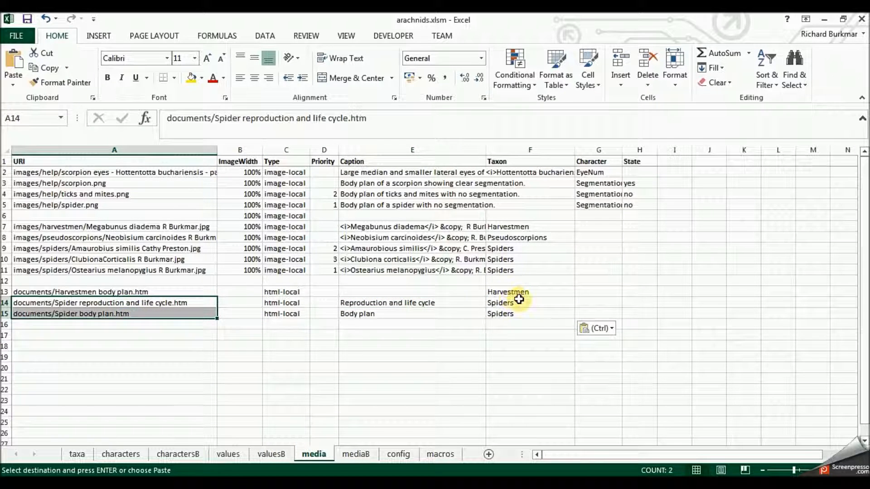
pyautogui.moveTo(519, 299); pyautogui.dragTo(518, 311)
pyautogui.moveTo(72, 303); pyautogui.dragTo(74, 315)
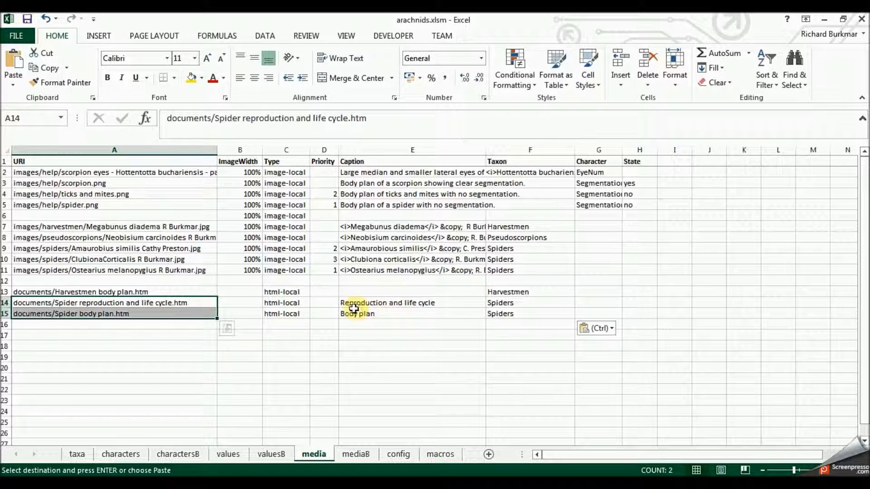
pyautogui.click(383, 313)
pyautogui.click(374, 300)
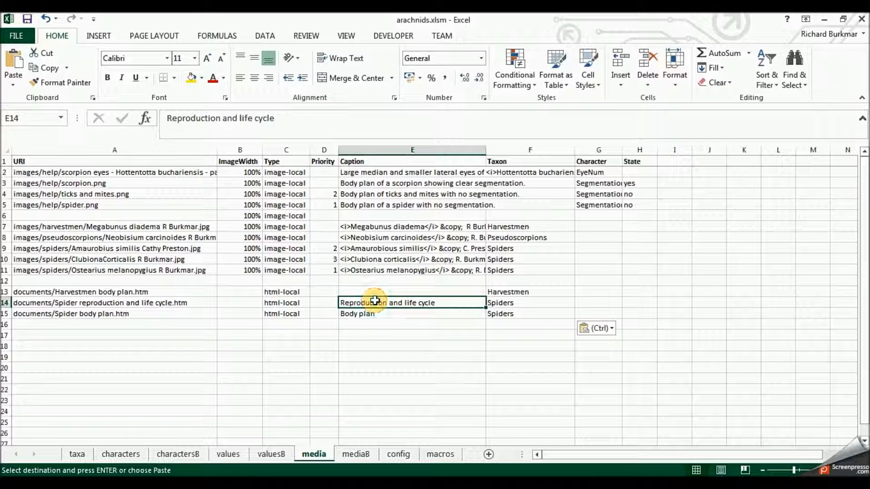
pyautogui.moveTo(374, 301); pyautogui.dragTo(379, 310)
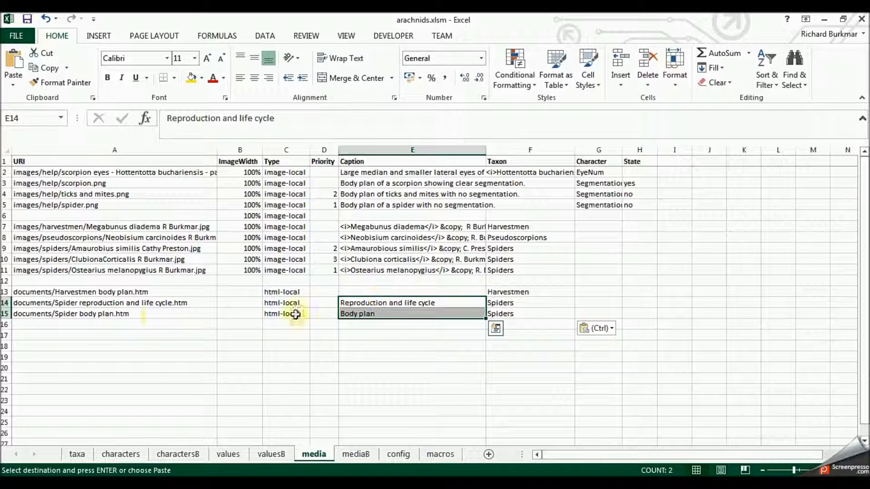
pyautogui.moveTo(147, 302); pyautogui.dragTo(156, 313)
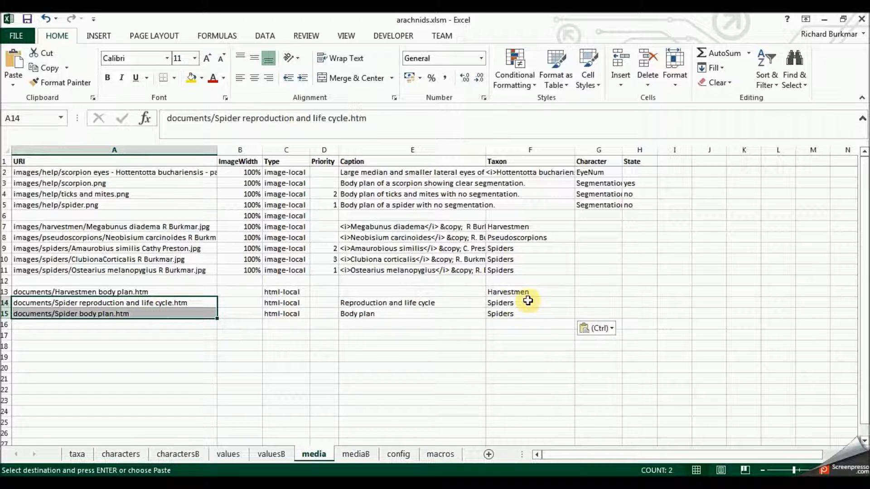
pyautogui.moveTo(390, 304); pyautogui.dragTo(392, 312)
# Step: Save the updated knowledge base worksheets as CSV with the macro and reload the visualisation in the browser
pyautogui.click(439, 454)
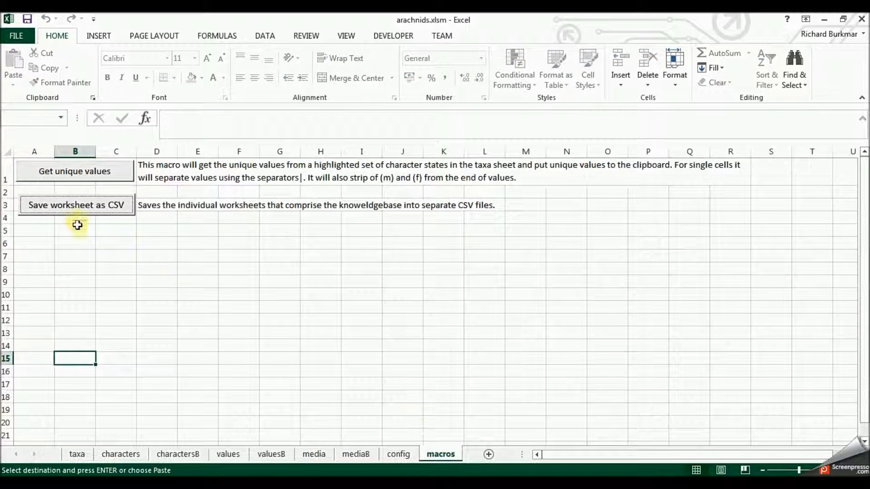
pyautogui.click(73, 211)
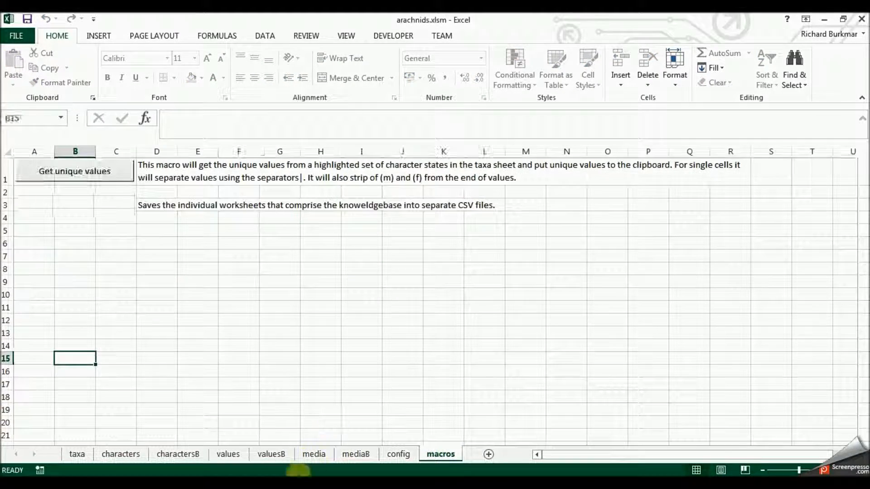
pyautogui.click(259, 482)
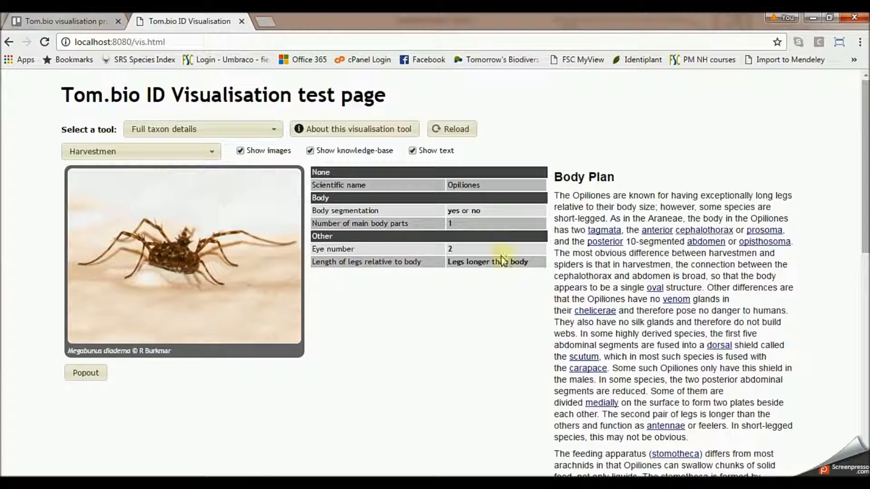
pyautogui.click(451, 135)
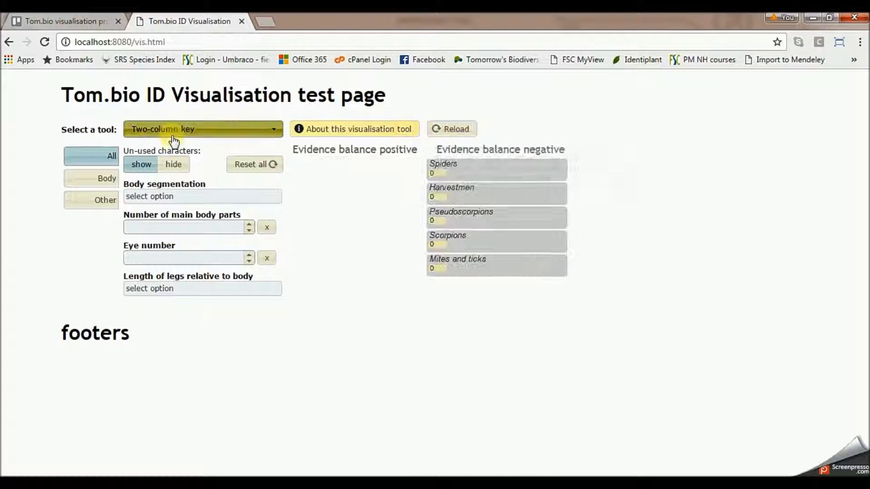
# Step: Choose the Full taxon details tool and display the Spiders entry
pyautogui.click(173, 136)
pyautogui.click(192, 186)
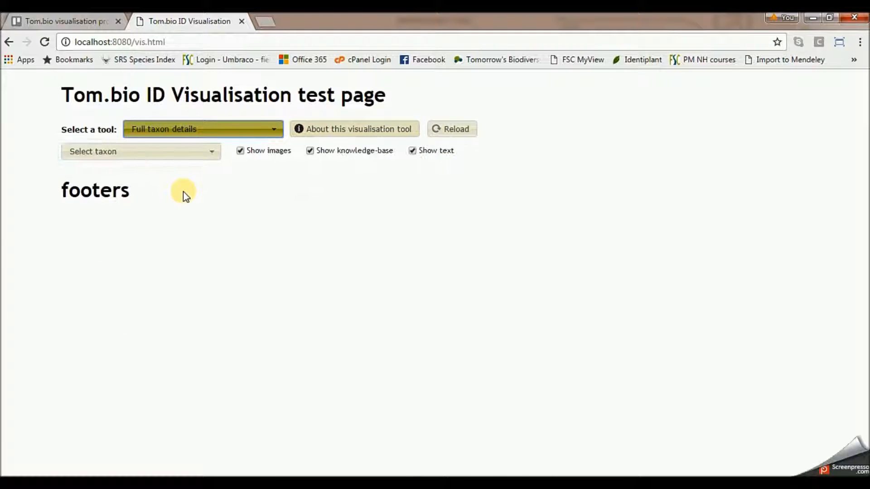
pyautogui.click(128, 154)
pyautogui.click(114, 236)
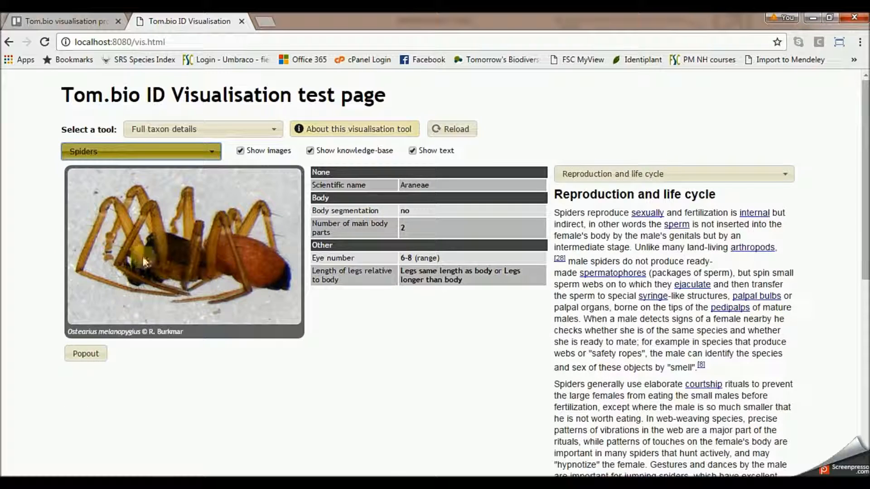
# Step: Switch the Spiders text between Body plan and Reproduction and life cycle, ending on Body plan
pyautogui.click(654, 174)
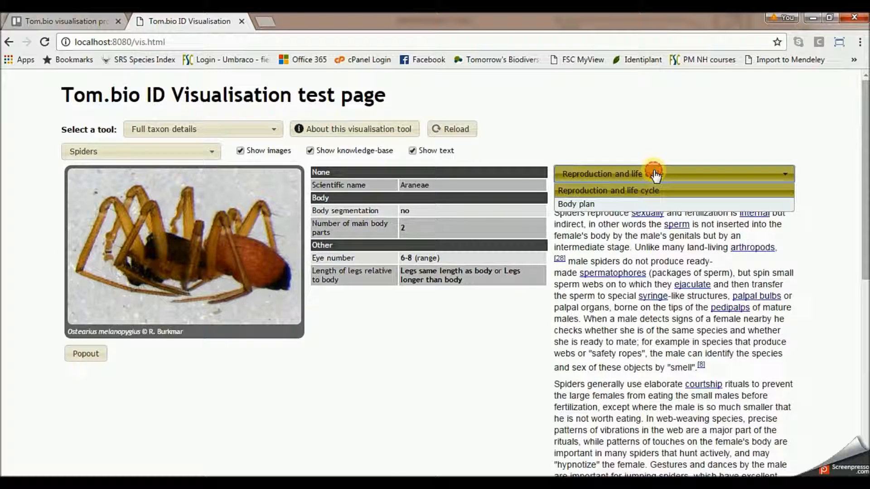
pyautogui.click(623, 205)
pyautogui.click(652, 174)
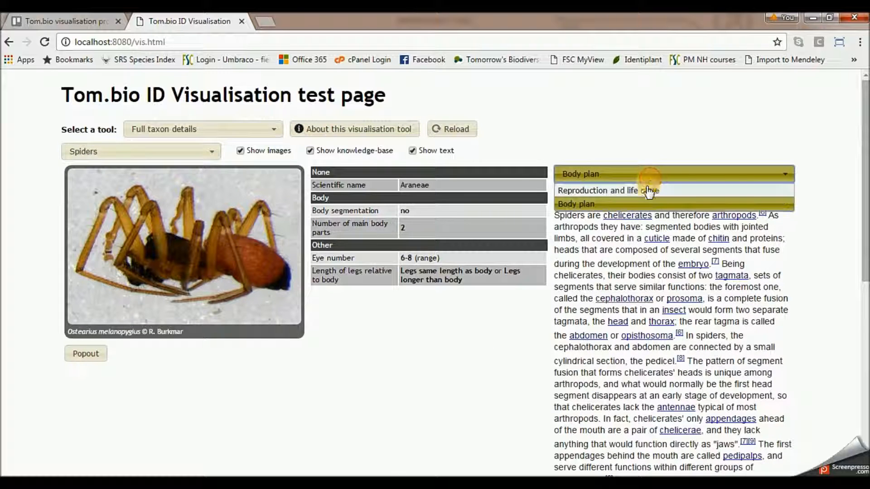
pyautogui.click(649, 190)
pyautogui.click(638, 175)
pyautogui.click(620, 205)
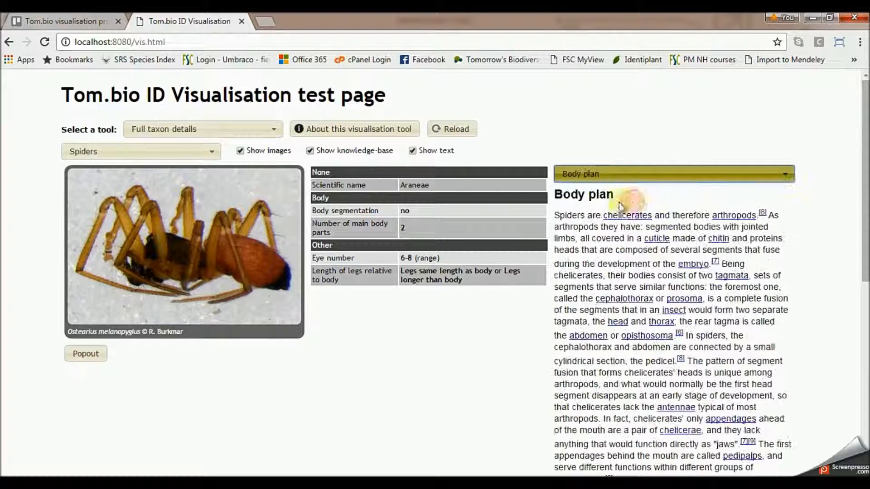
# Step: Hide the knowledge-base details for Spiders and look through the Reproduction and life cycle text
pyautogui.click(311, 151)
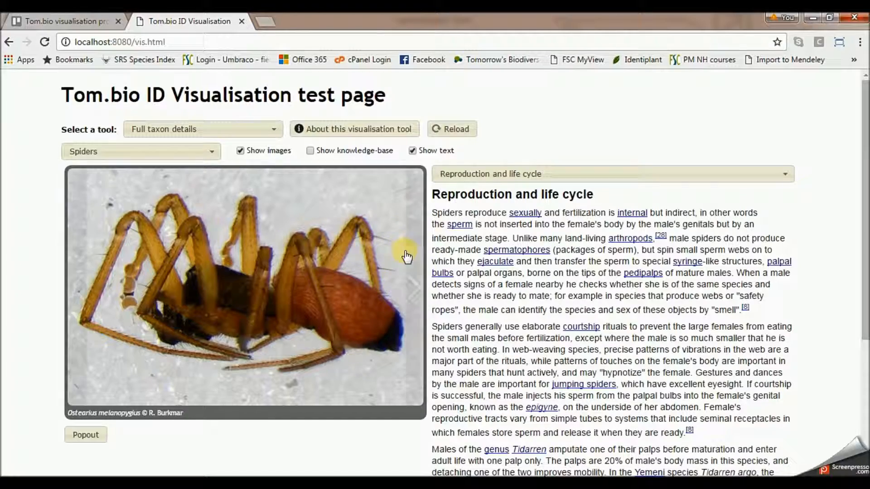
pyautogui.scroll(-4, 643, 239)
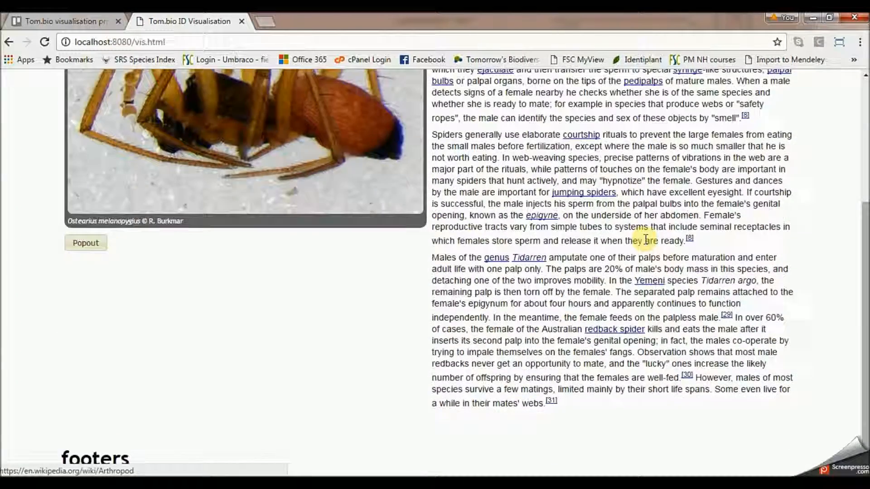
pyautogui.scroll(4, 645, 239)
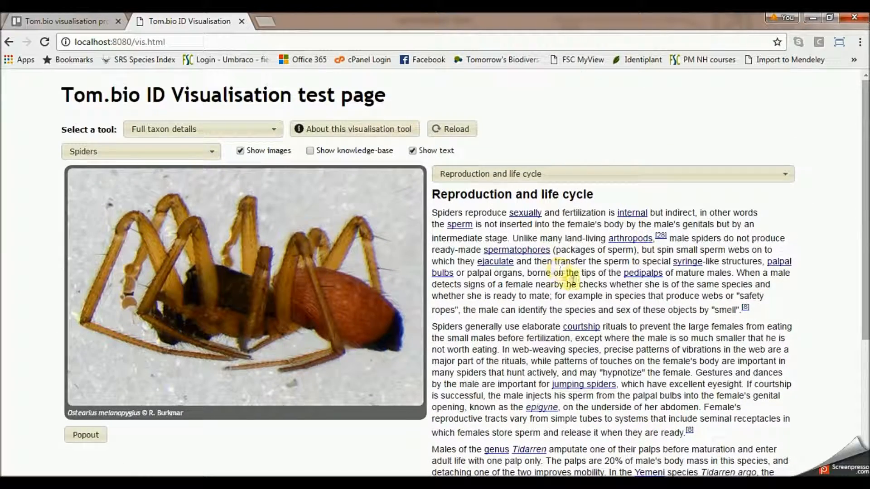